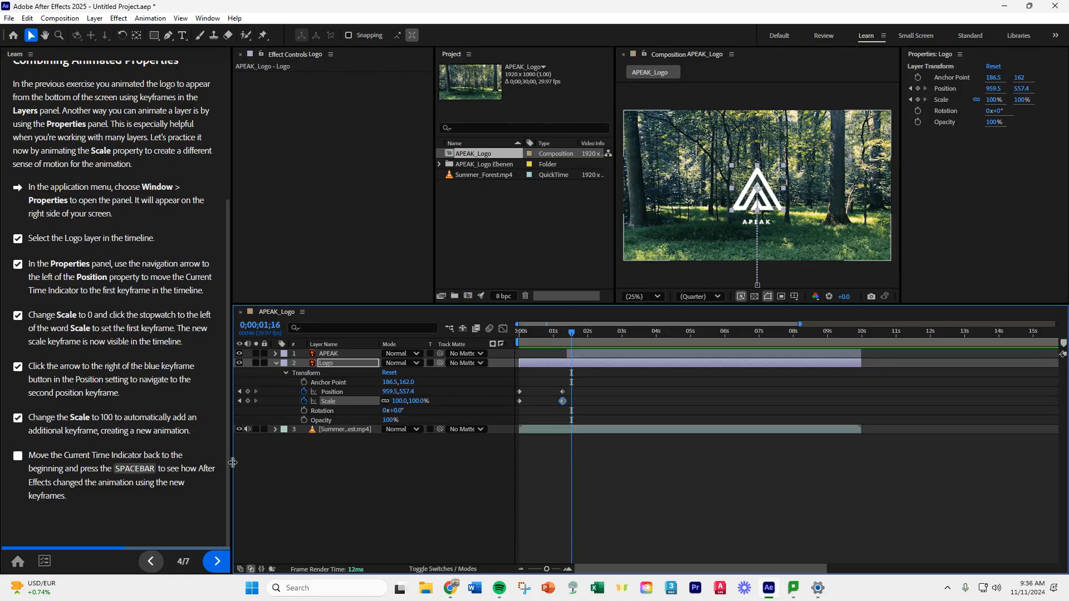
- Advance the Animate Layers tutorial past Animation Practice to the Challenge page
{"action": "left_click", "coordinate": [217, 561]}
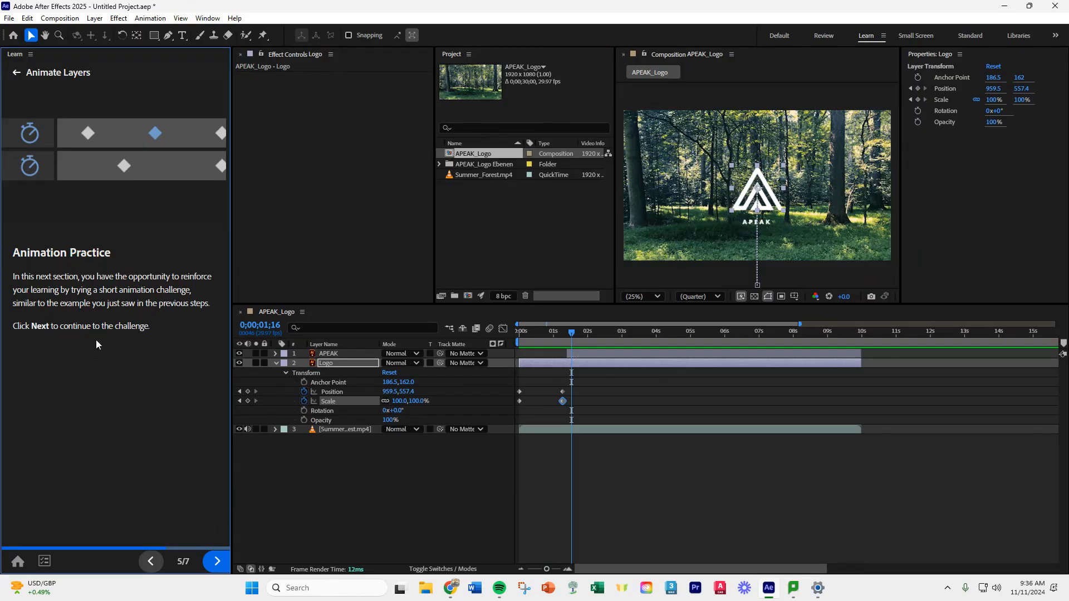
{"action": "left_click", "coordinate": [218, 563]}
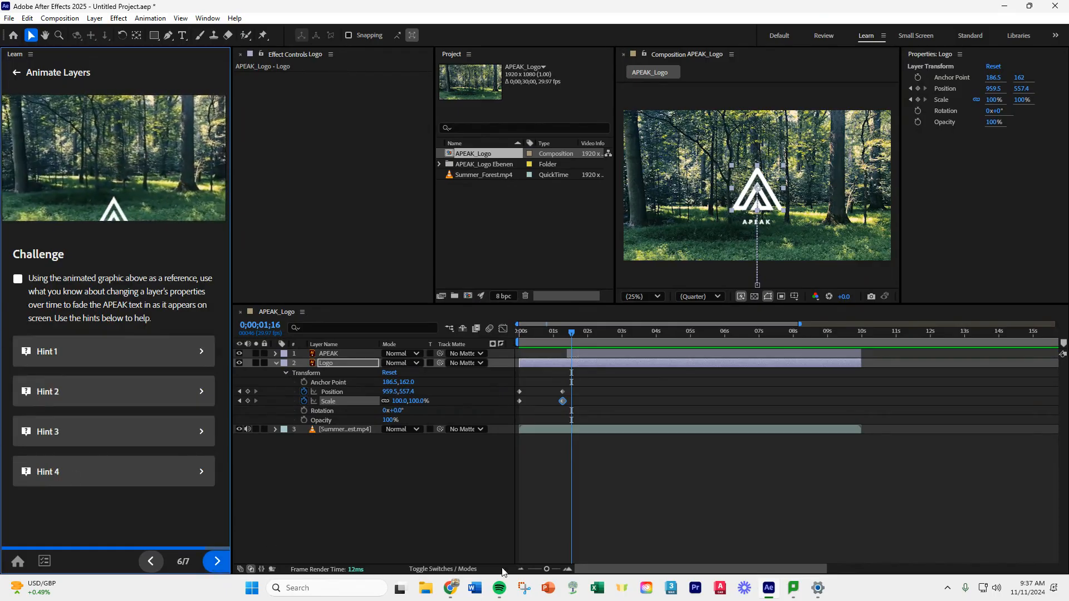
{"action": "left_click", "coordinate": [619, 591]}
{"action": "left_click", "coordinate": [117, 27]}
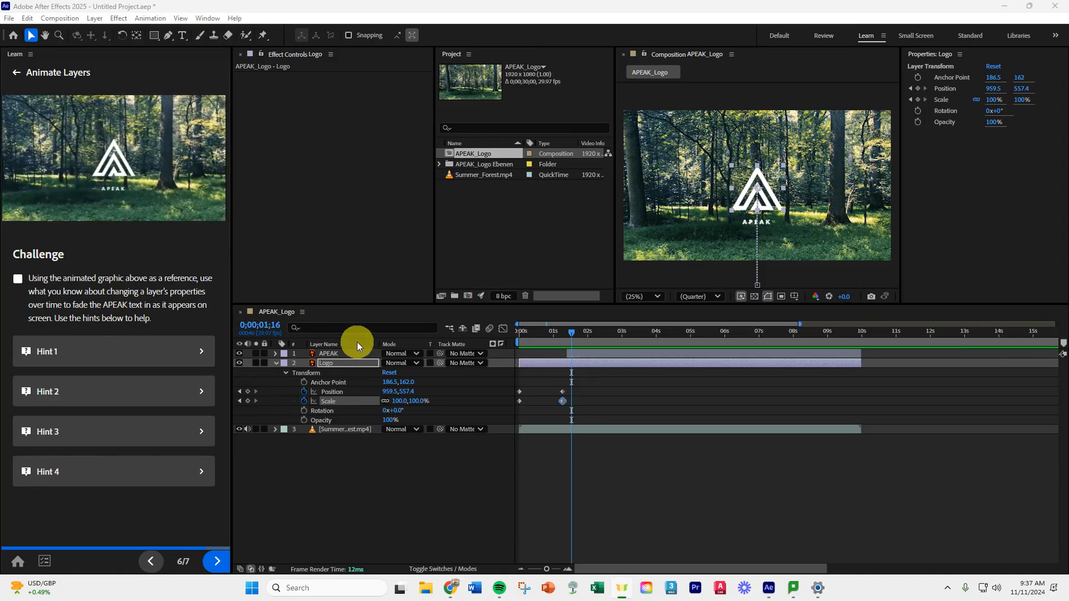
- Select the APEAK layer in the timeline and expand its Transform properties
{"action": "left_click", "coordinate": [336, 355]}
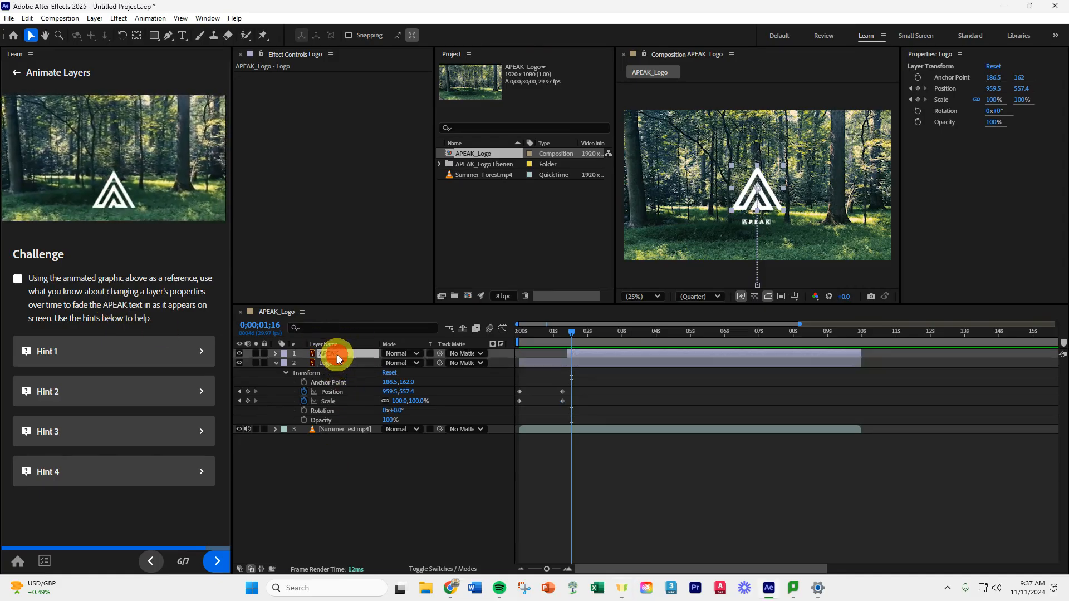
{"action": "left_click", "coordinate": [275, 353]}
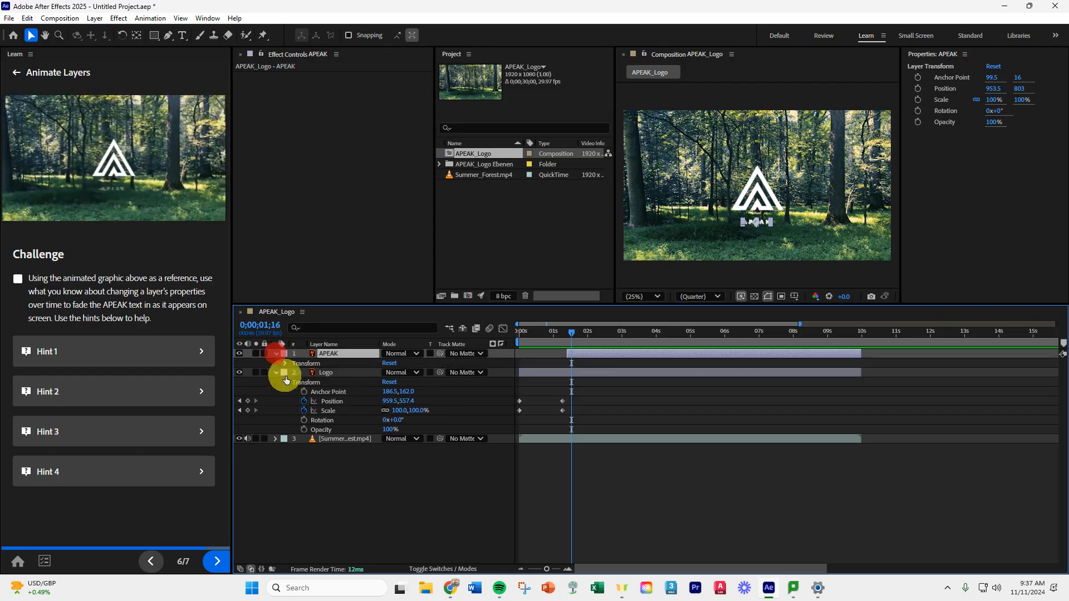
{"action": "left_click", "coordinate": [285, 363]}
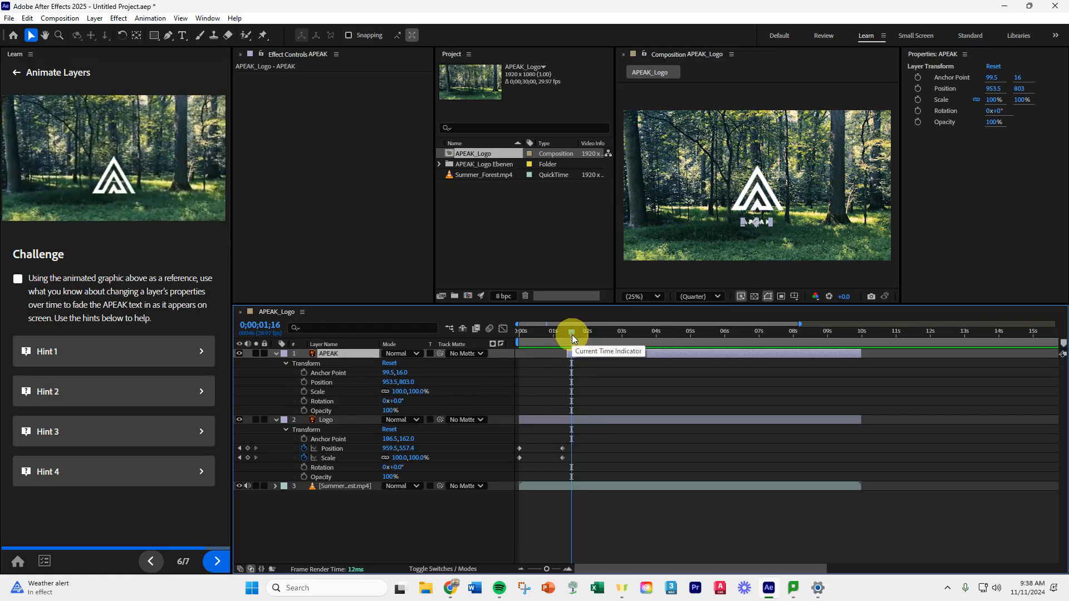
- Set the current time to 0;00;01;08, at the Logo layer's second keyframes, and extend the APEAK layer's start back to it
{"action": "left_click_drag", "start_coordinate": [571, 332], "coordinate": [563, 333]}
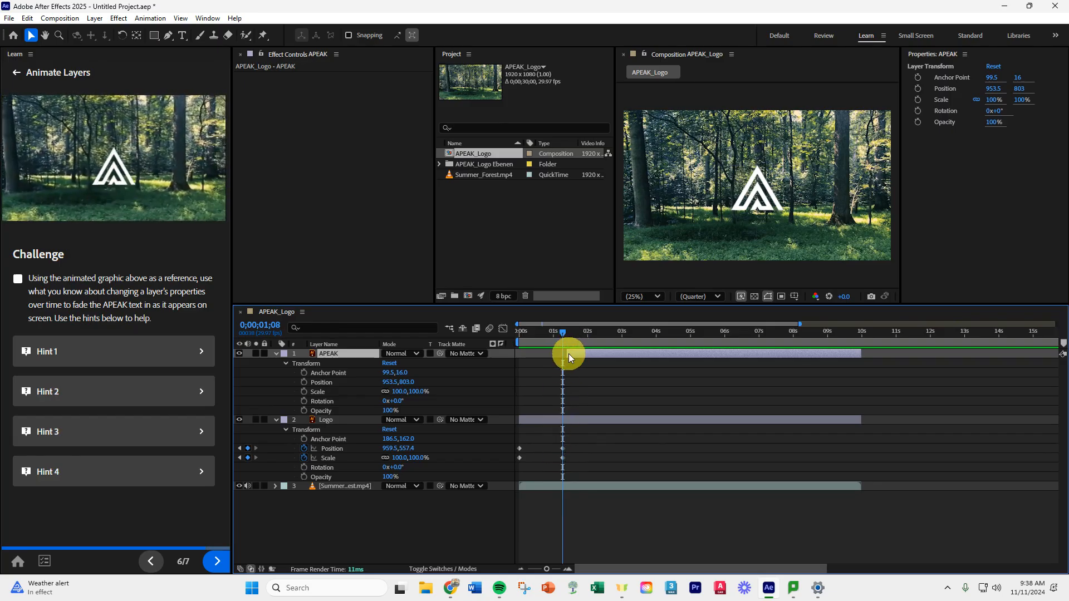
{"action": "left_click_drag", "start_coordinate": [569, 354], "coordinate": [564, 354]}
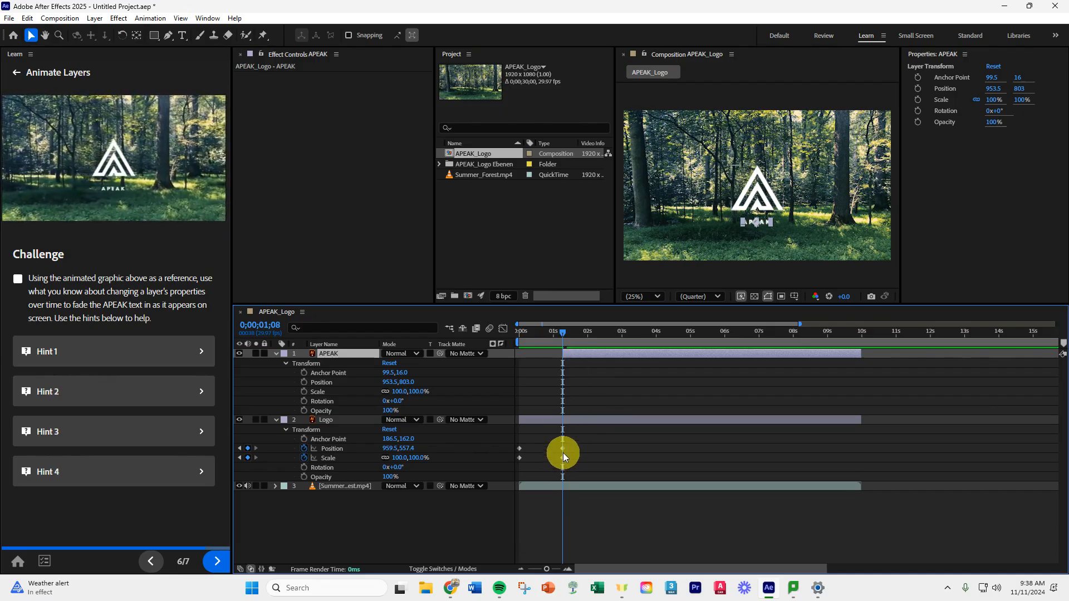
{"action": "mouse_move", "coordinate": [563, 452]}
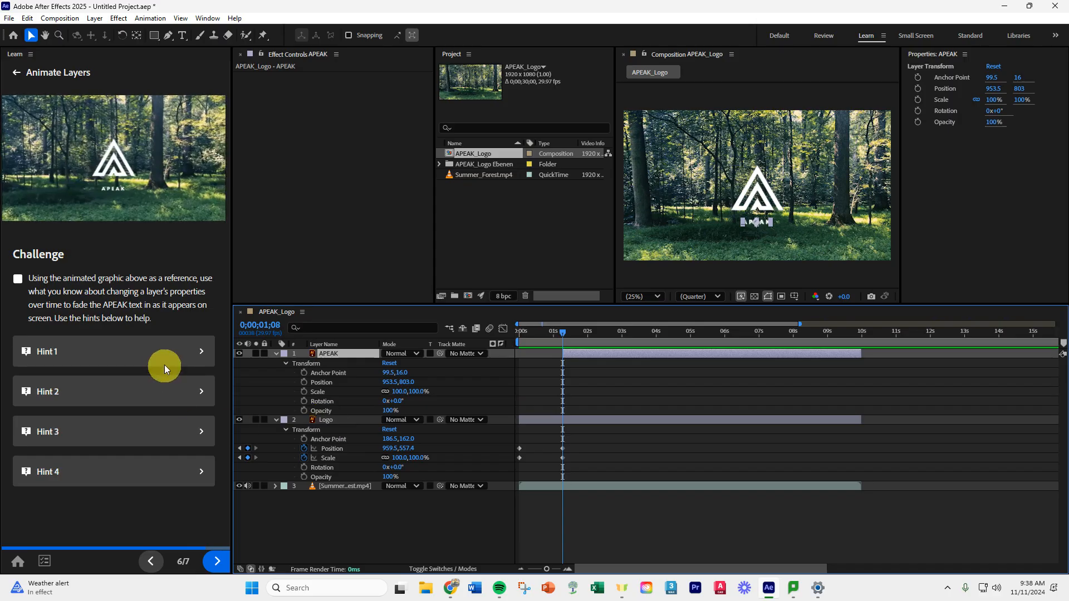
- Examine Hints 1 through 4 of the Challenge for how to fade in the APEAK text
{"action": "left_click", "coordinate": [195, 348]}
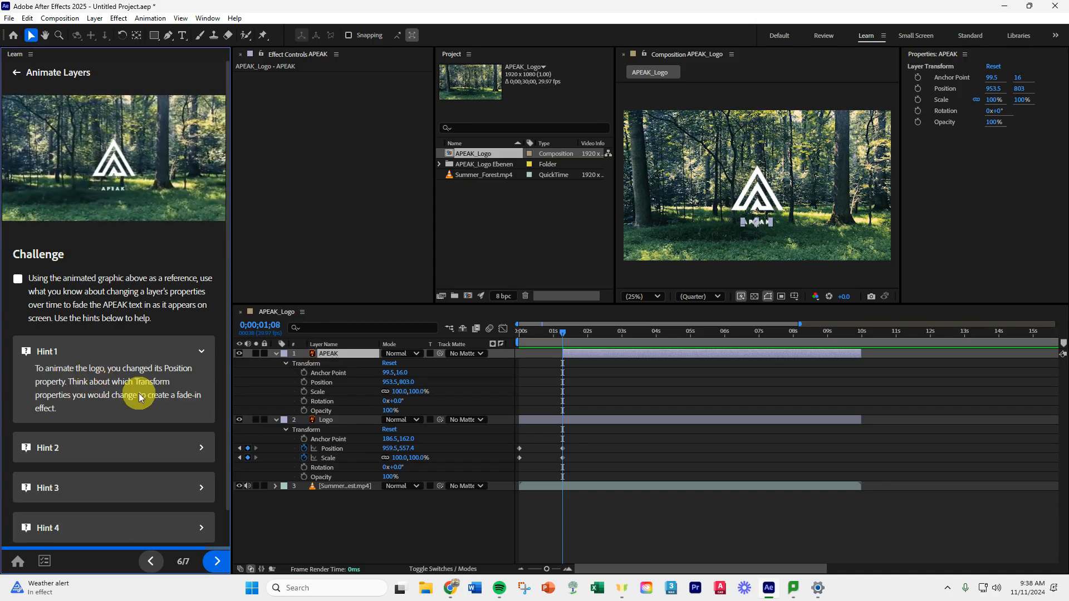
{"action": "left_click", "coordinate": [299, 364]}
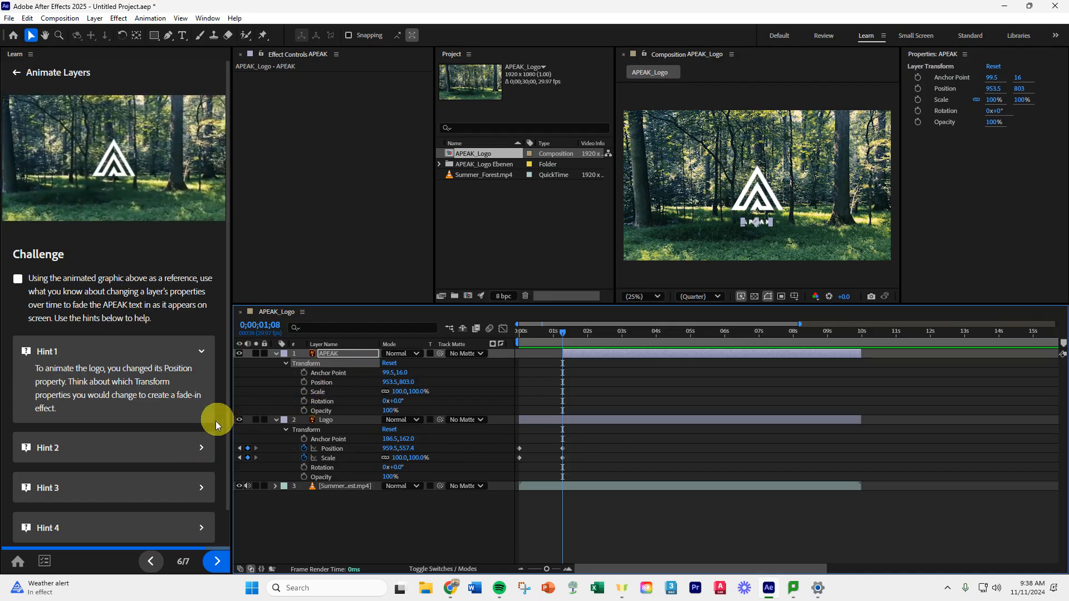
{"action": "left_click", "coordinate": [199, 449]}
{"action": "scroll", "coordinate": [105, 481], "scroll_direction": "down", "scroll_amount": 1}
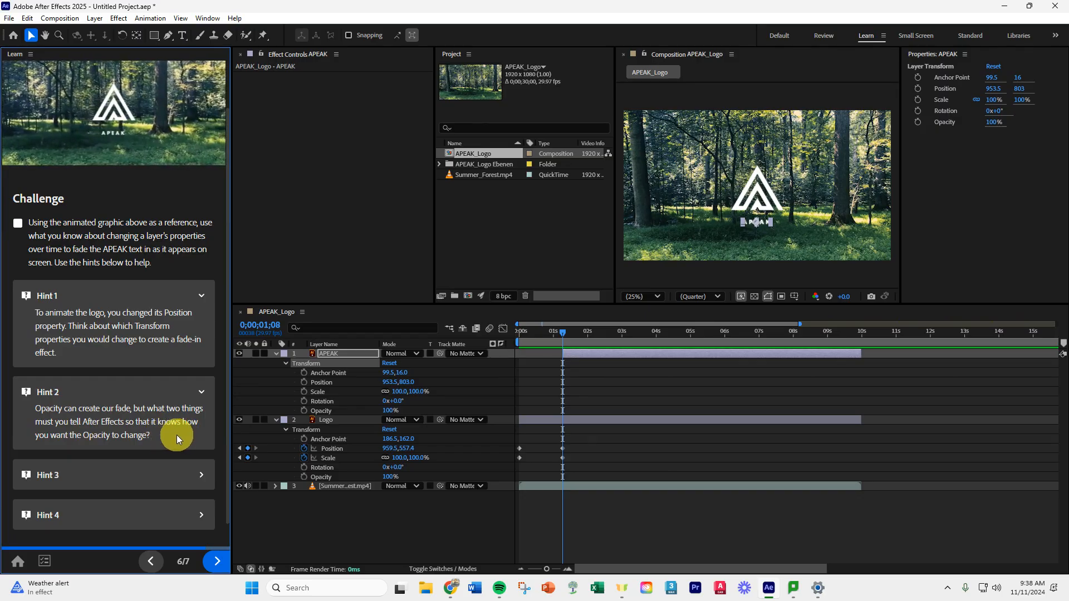
{"action": "scroll", "coordinate": [174, 440], "scroll_direction": "down", "scroll_amount": 1}
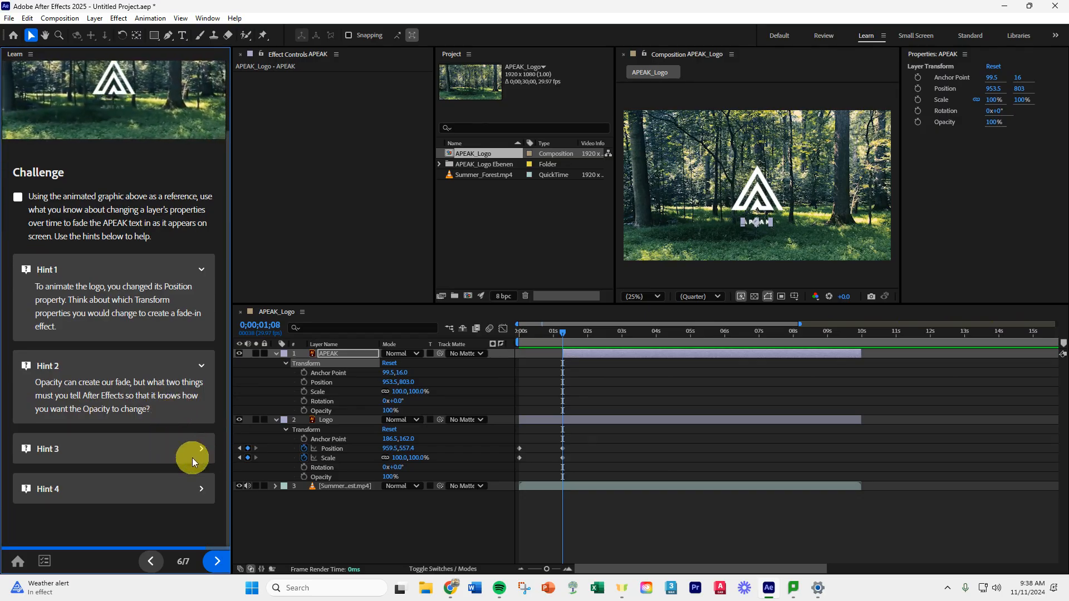
{"action": "left_click", "coordinate": [195, 452]}
{"action": "scroll", "coordinate": [191, 448], "scroll_direction": "down", "scroll_amount": 2}
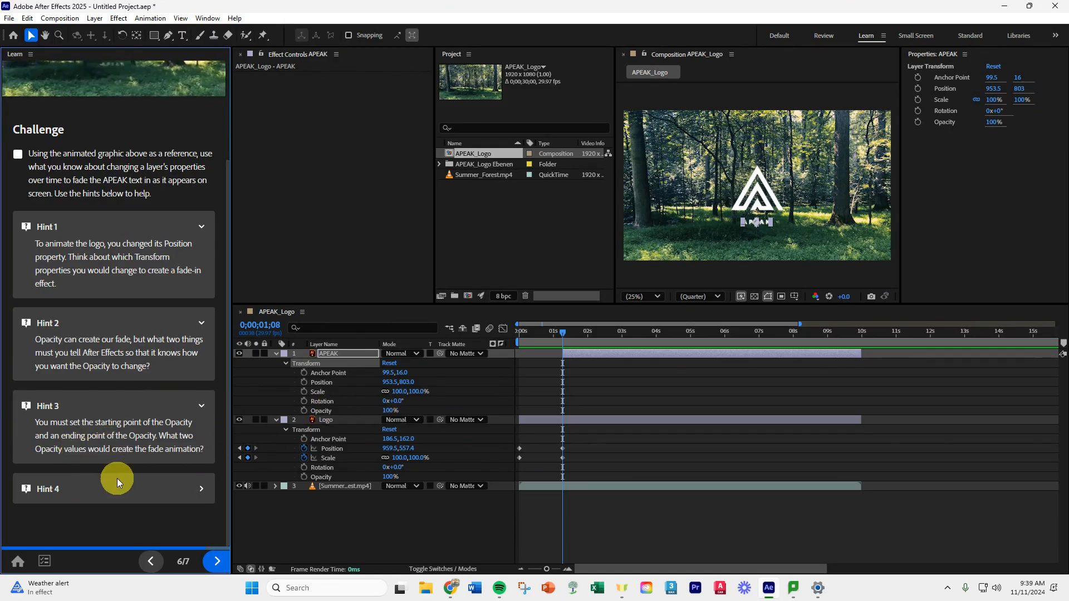
{"action": "scroll", "coordinate": [92, 382], "scroll_direction": "up", "scroll_amount": 3}
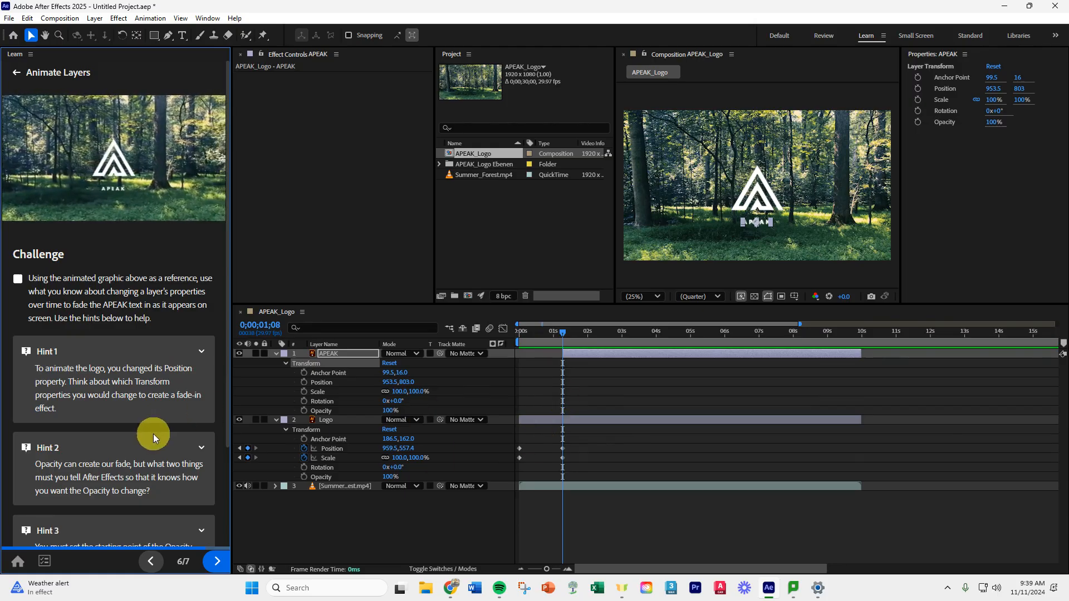
{"action": "scroll", "coordinate": [152, 430], "scroll_direction": "down", "scroll_amount": 3}
{"action": "scroll", "coordinate": [81, 289], "scroll_direction": "up", "scroll_amount": 3}
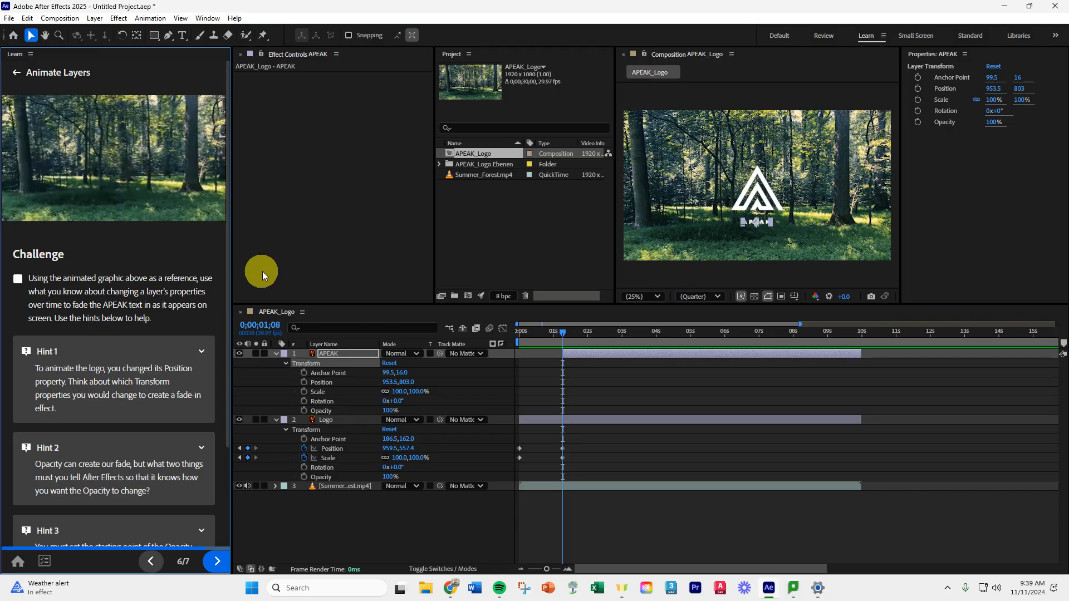
{"action": "scroll", "coordinate": [158, 508], "scroll_direction": "down", "scroll_amount": 3}
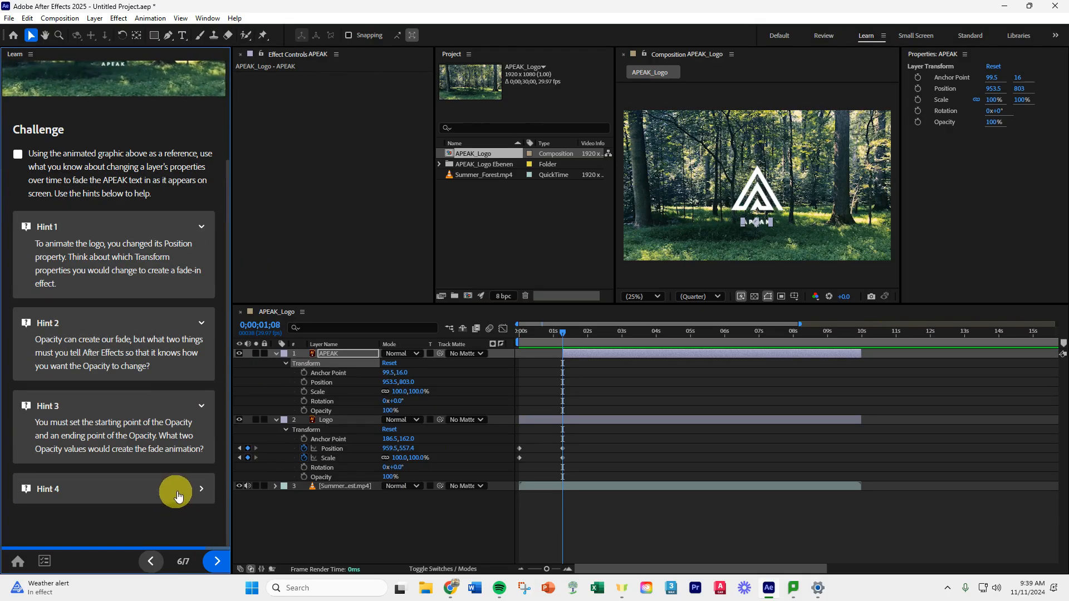
{"action": "left_click", "coordinate": [176, 492]}
{"action": "scroll", "coordinate": [175, 490], "scroll_direction": "down", "scroll_amount": 2}
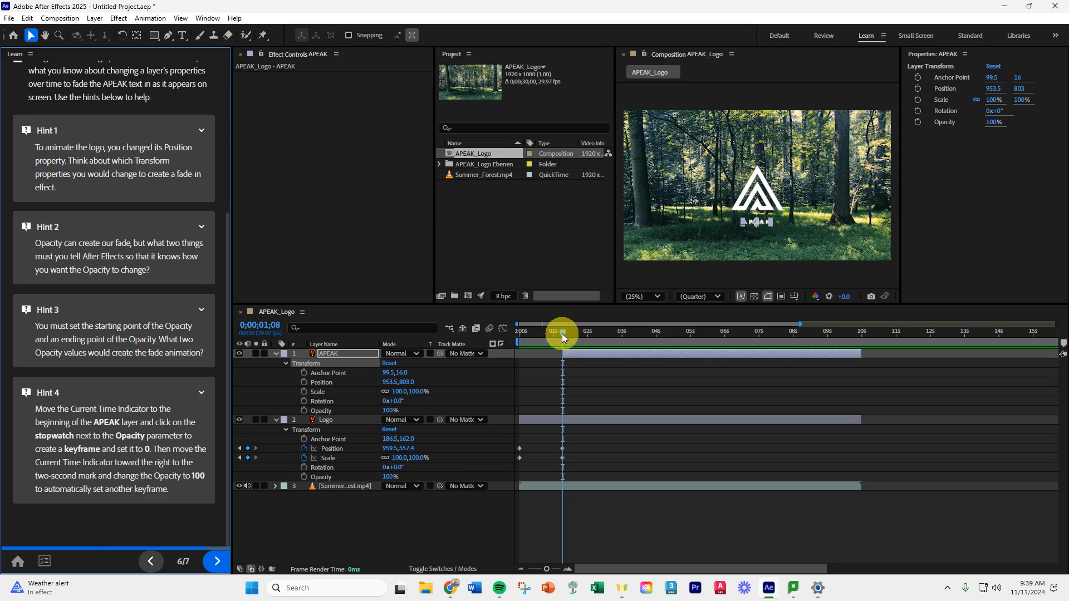
- At 0;00;00;00, set the APEAK layer's Opacity to 0% and create its first Opacity keyframe
{"action": "left_click_drag", "start_coordinate": [562, 333], "coordinate": [504, 340]}
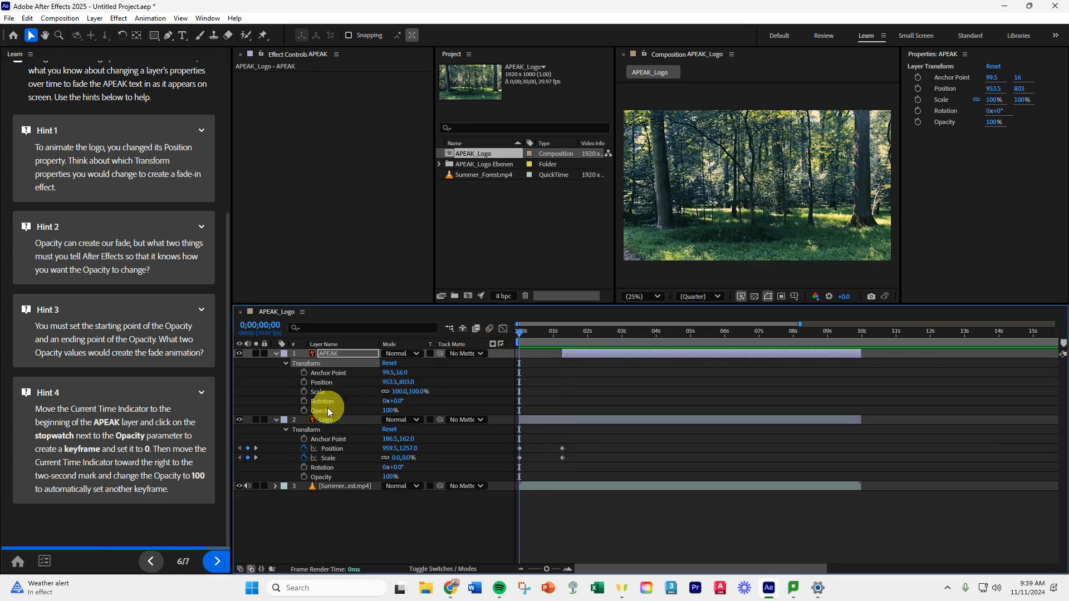
{"action": "left_click_drag", "start_coordinate": [389, 410], "coordinate": [249, 414]}
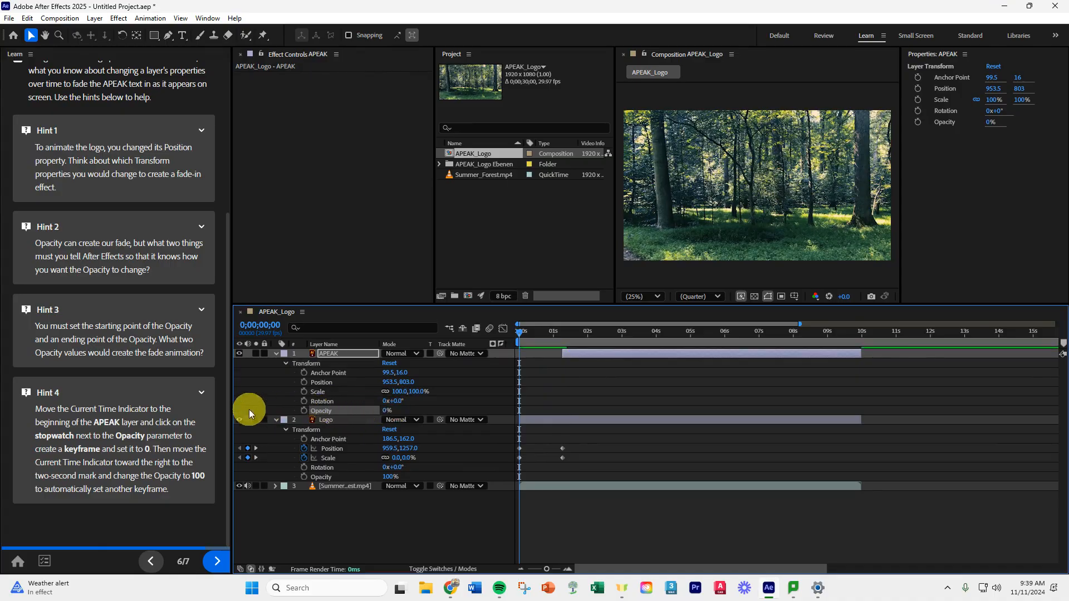
{"action": "left_click", "coordinate": [302, 411]}
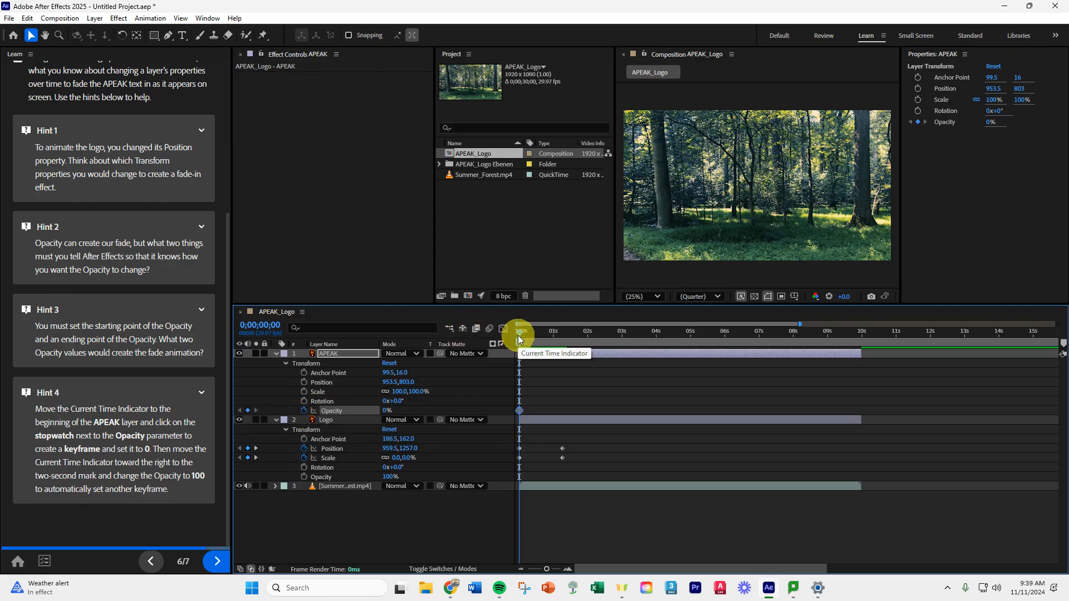
- Add a 0% Opacity keyframe to the APEAK layer at 0;00;01;08, where the layer starts
{"action": "left_click_drag", "start_coordinate": [516, 332], "coordinate": [561, 335]}
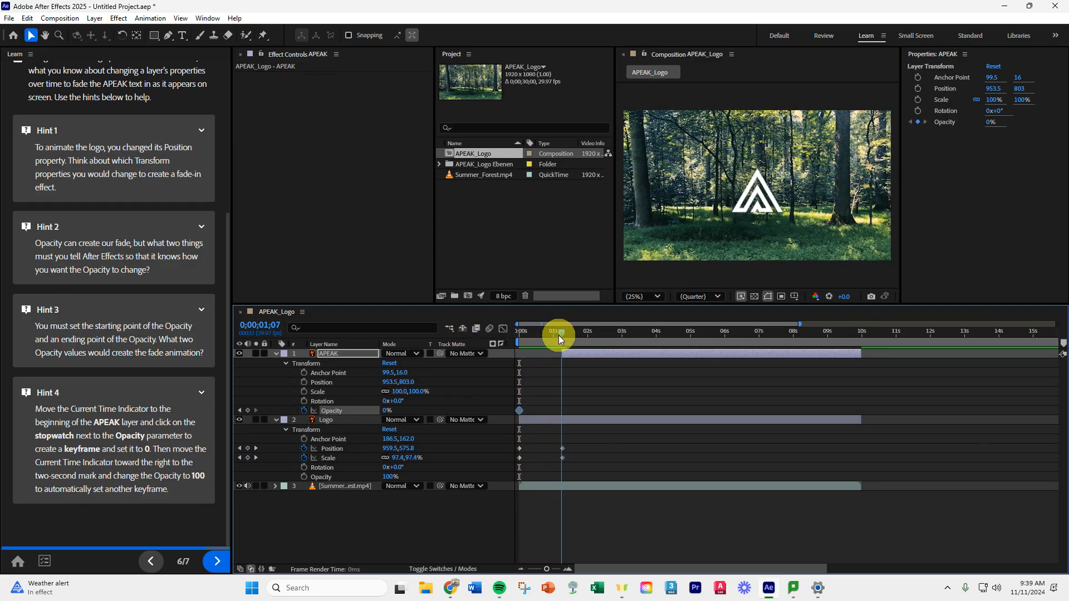
{"action": "left_click", "coordinate": [563, 412]}
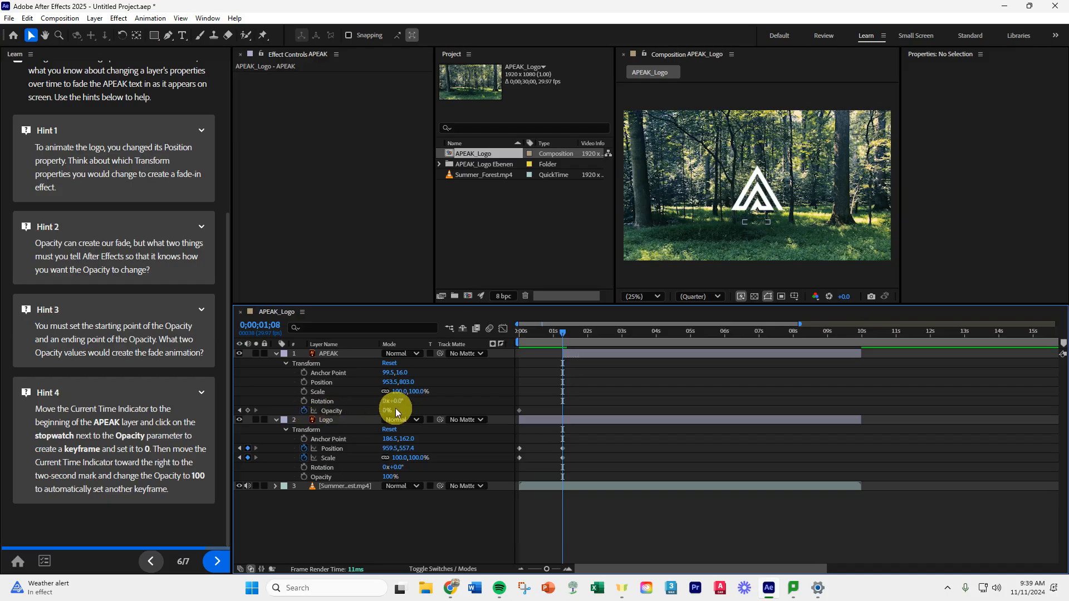
{"action": "left_click", "coordinate": [249, 411]}
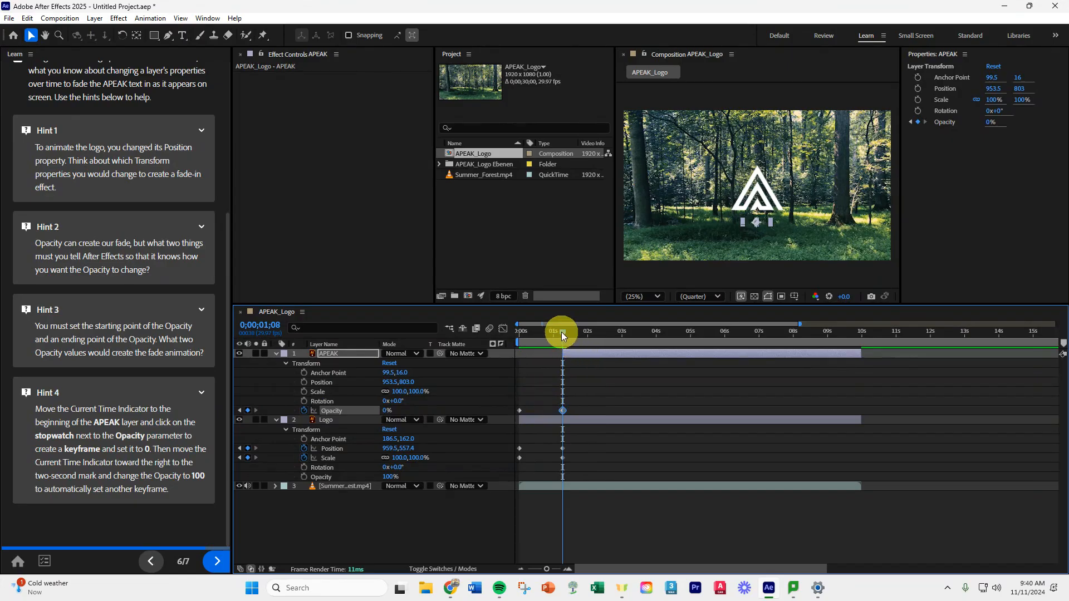
- At 0;00;02;07, set the APEAK layer's Opacity to 100% to add the fade-in's ending keyframe
{"action": "left_click_drag", "start_coordinate": [561, 334], "coordinate": [594, 341]}
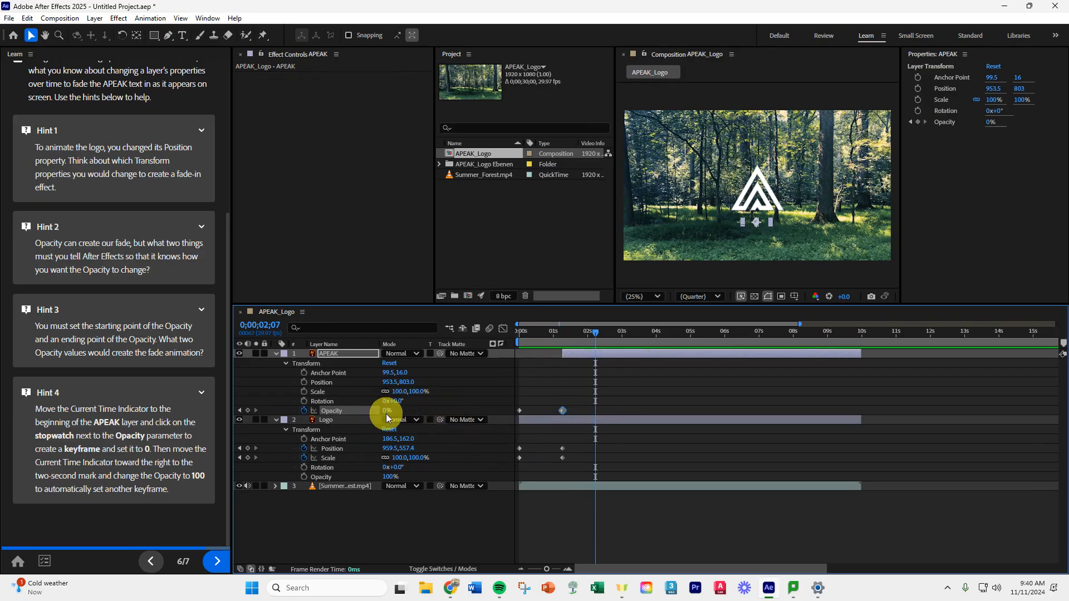
{"action": "left_click_drag", "start_coordinate": [386, 412], "coordinate": [639, 414]}
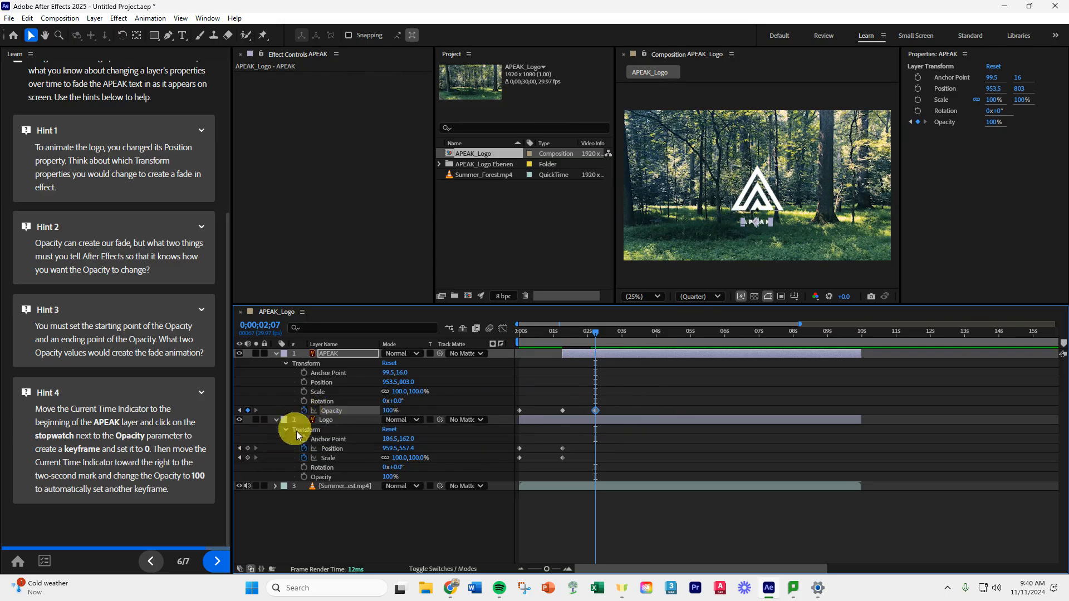
{"action": "left_click", "coordinate": [304, 411]}
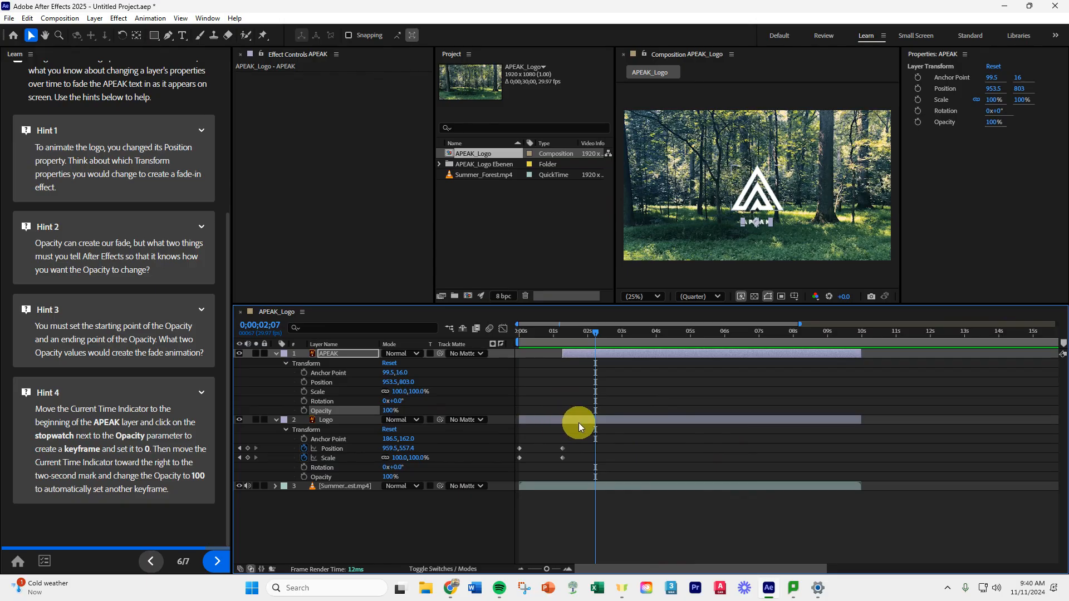
{"action": "key", "text": "ctrl+z"}
{"action": "left_click", "coordinate": [28, 19]}
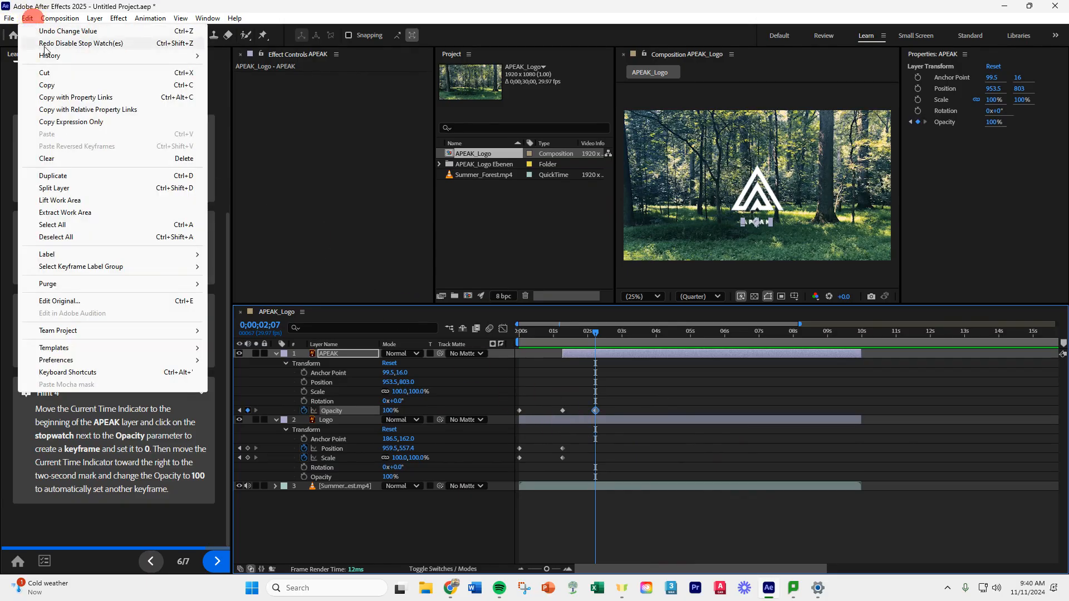
{"action": "left_click", "coordinate": [632, 416]}
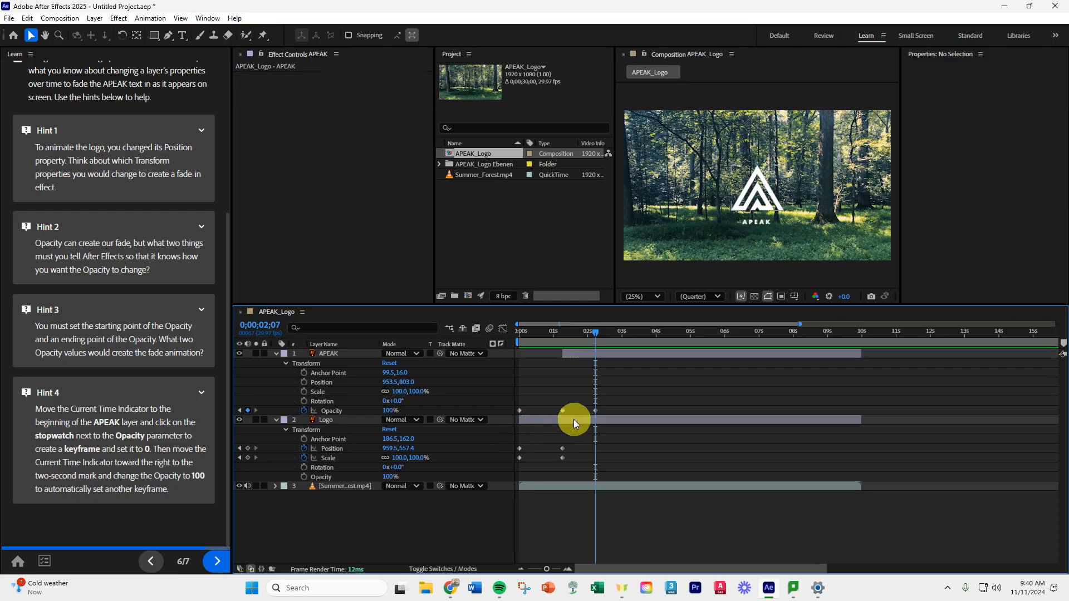
- Preview the composition's animation from 0;00;00;00 to check the APEAK text's fade-in
{"action": "left_click_drag", "start_coordinate": [595, 336], "coordinate": [436, 349]}
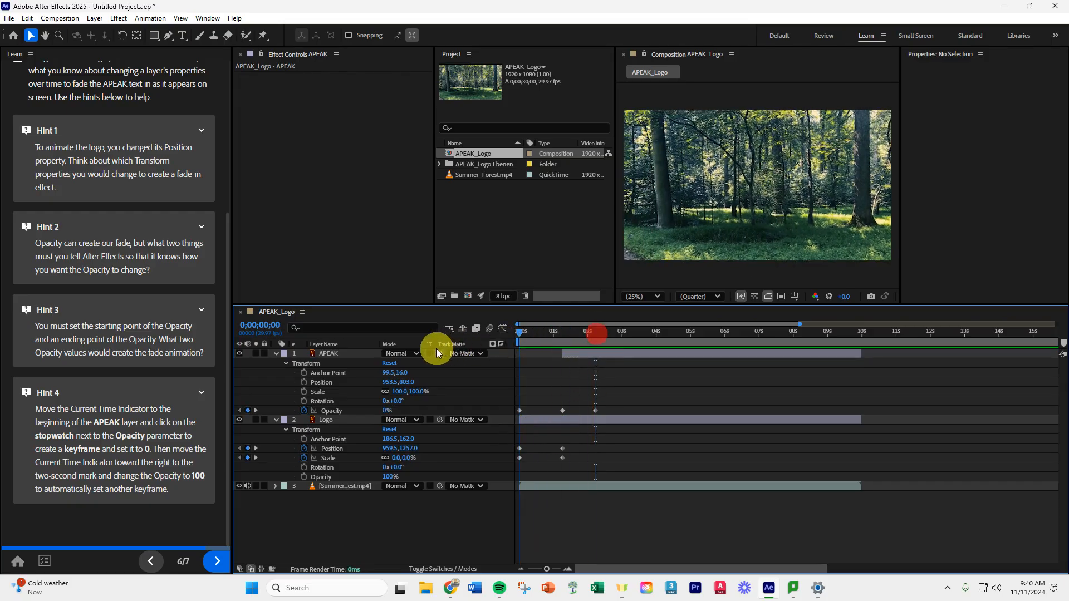
{"action": "key", "text": "space"}
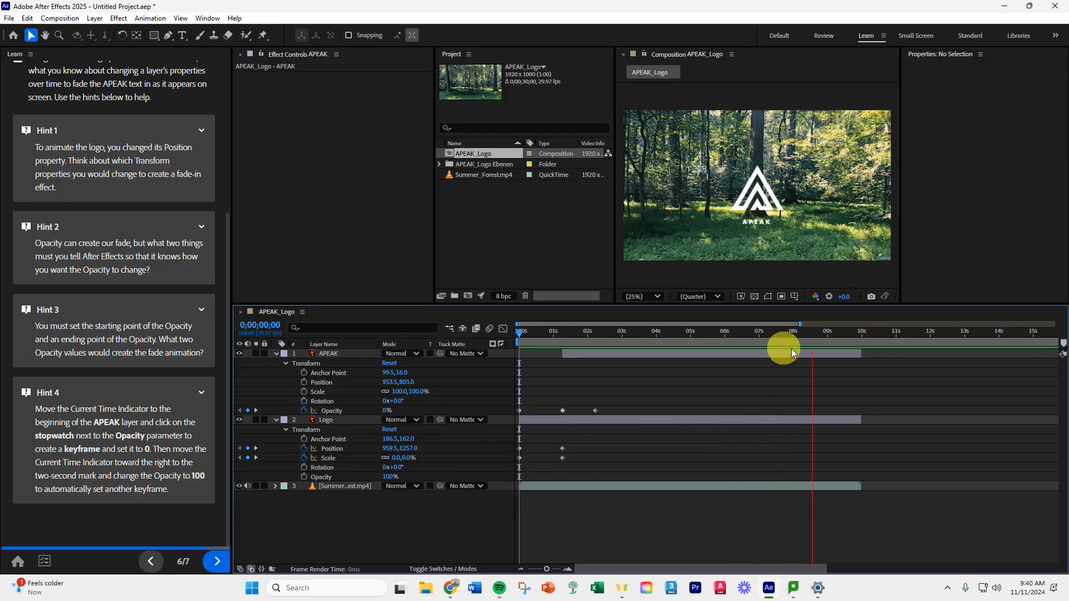
{"action": "left_click", "coordinate": [797, 199]}
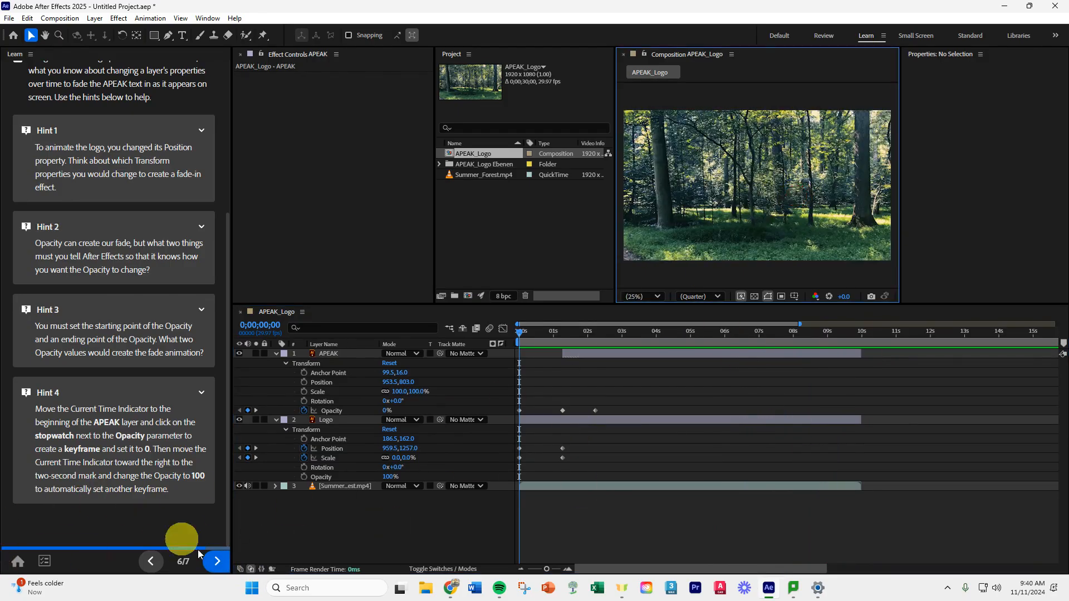
- Advance the tutorial to its last page and view the list of lessons
{"action": "left_click", "coordinate": [219, 561]}
{"action": "scroll", "coordinate": [179, 412], "scroll_direction": "down", "scroll_amount": 2}
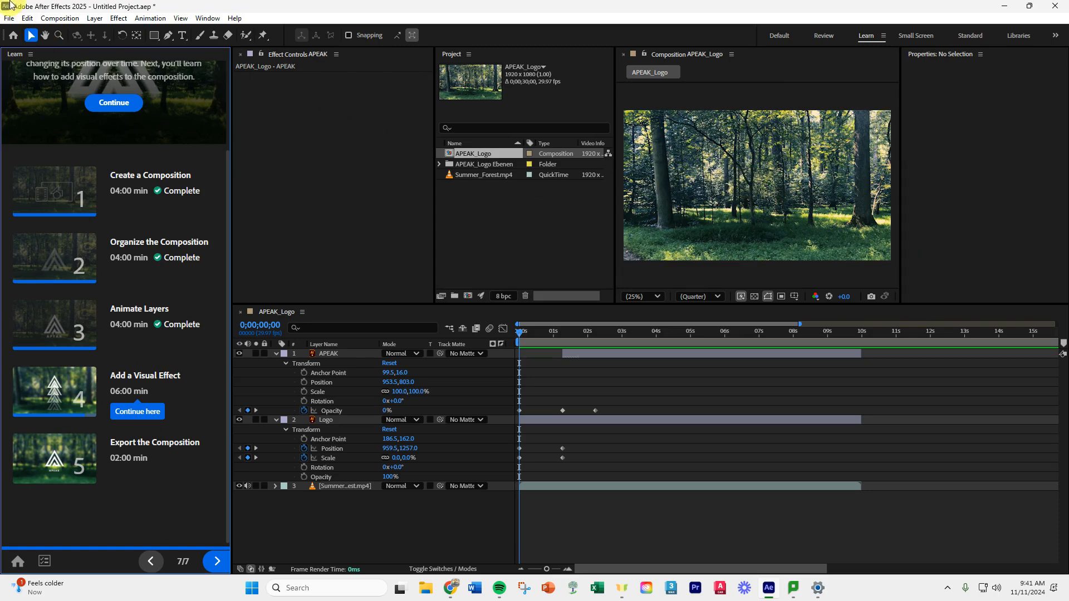
- Save the project as Apeak Tutorial Video in the After Effects folder, replacing the existing file
{"action": "left_click", "coordinate": [9, 19]}
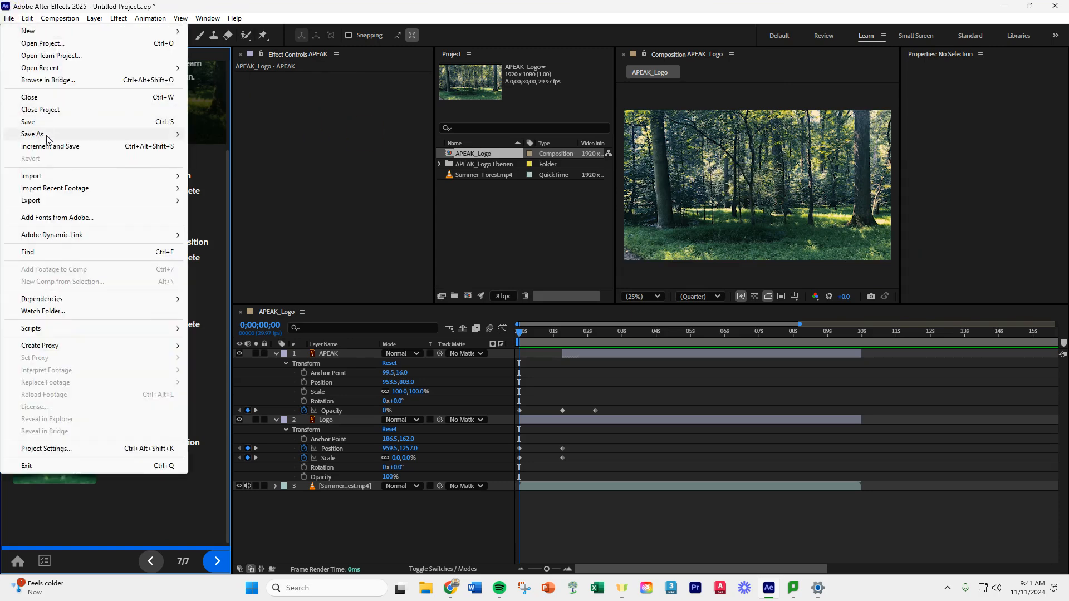
{"action": "mouse_move", "coordinate": [47, 132]}
{"action": "left_click", "coordinate": [77, 122]}
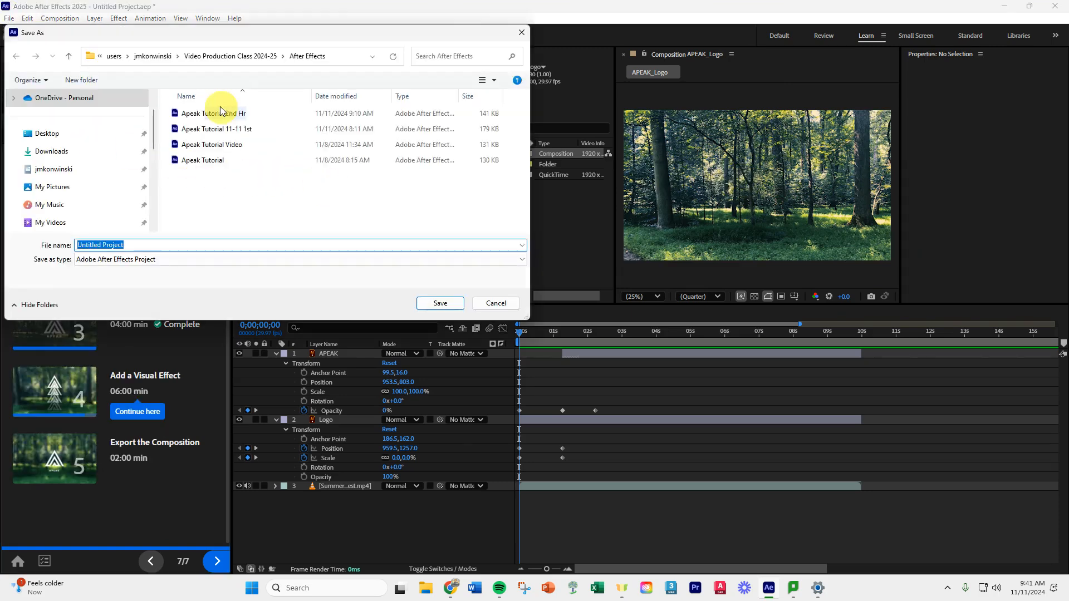
{"action": "left_click", "coordinate": [231, 145]}
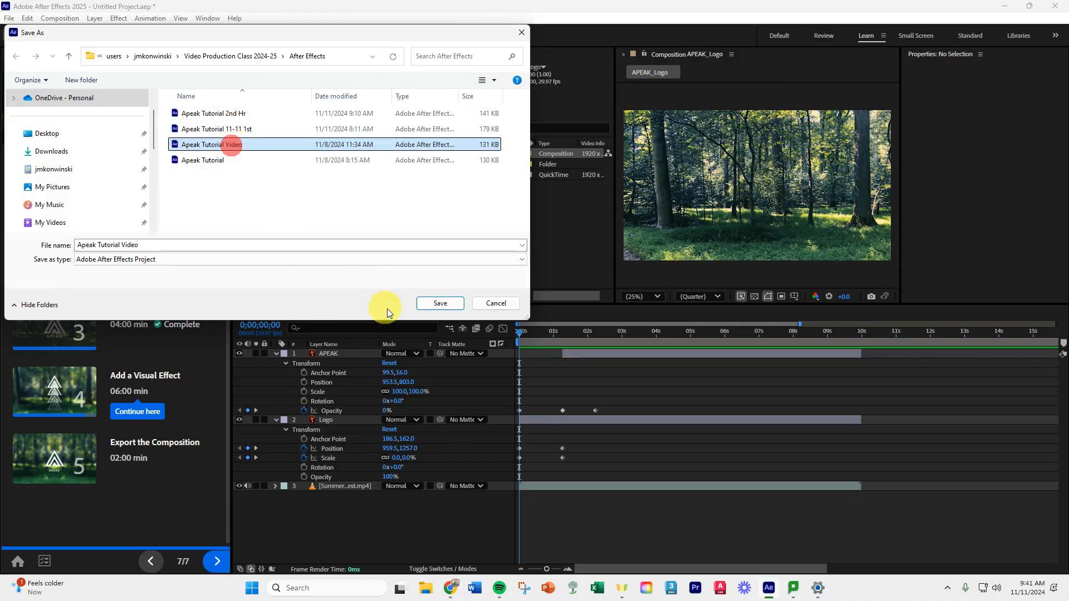
{"action": "left_click", "coordinate": [454, 304]}
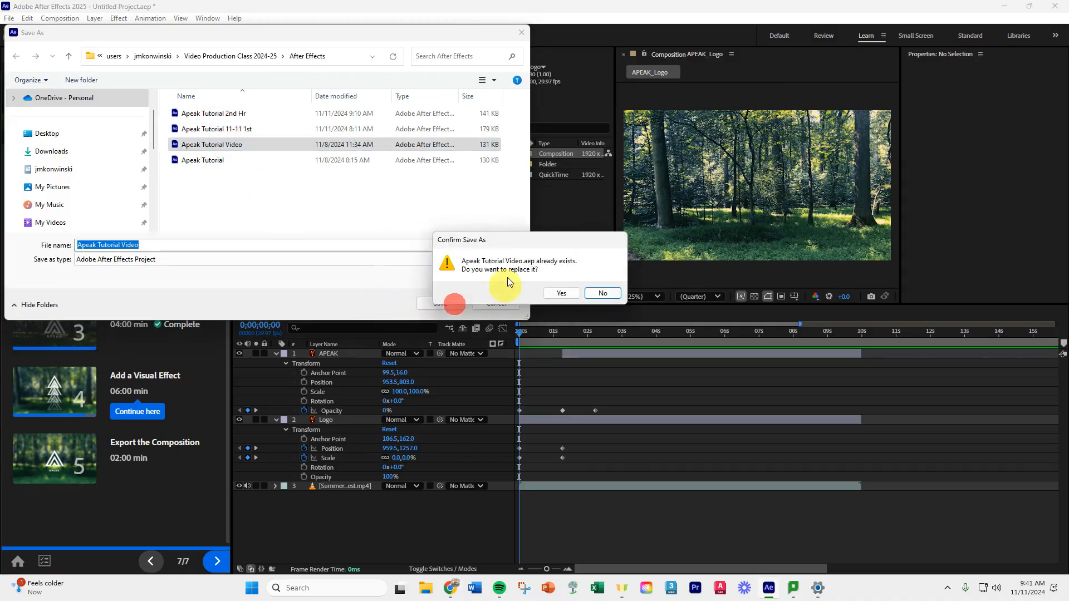
{"action": "left_click", "coordinate": [561, 292]}
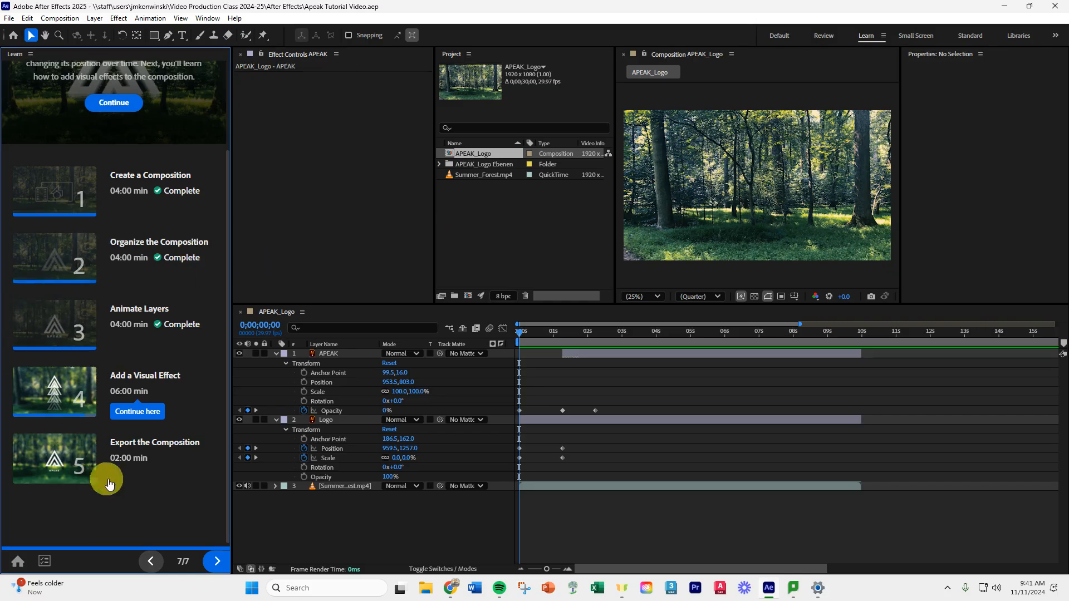
- Start the Add a Visual Effect lesson and apply the Fast Box Blur effect to the Summer_Forest.mp4 layer
{"action": "left_click", "coordinate": [132, 416]}
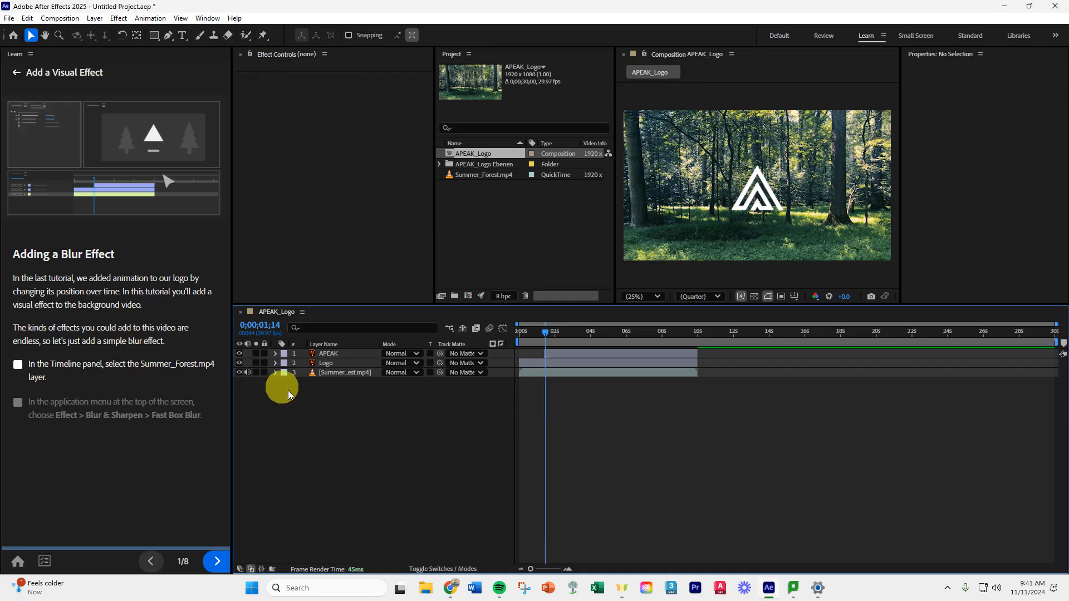
{"action": "left_click", "coordinate": [353, 373]}
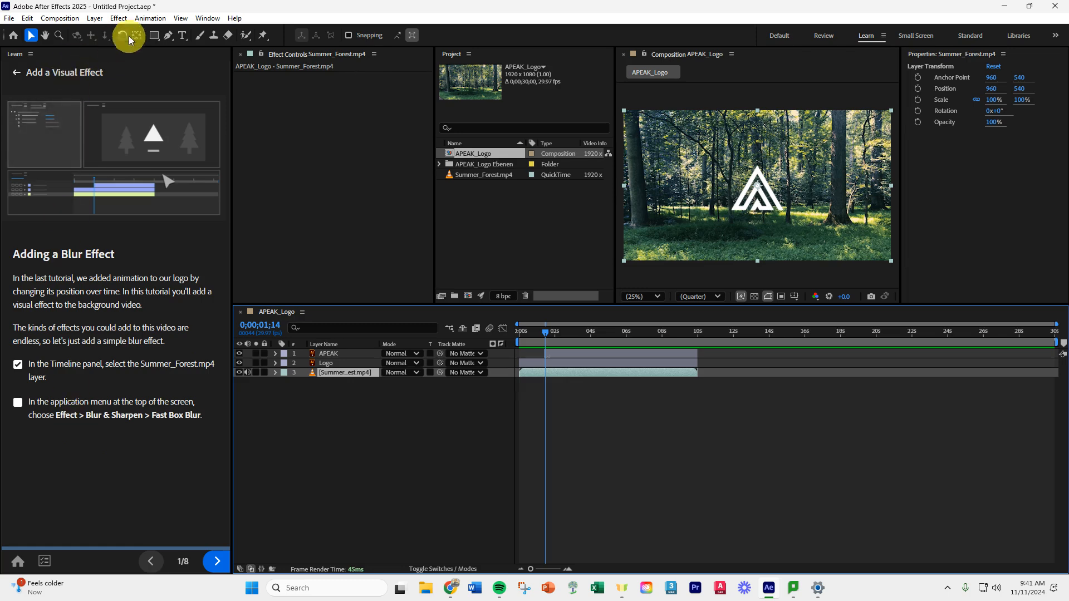
{"action": "left_click", "coordinate": [119, 19]}
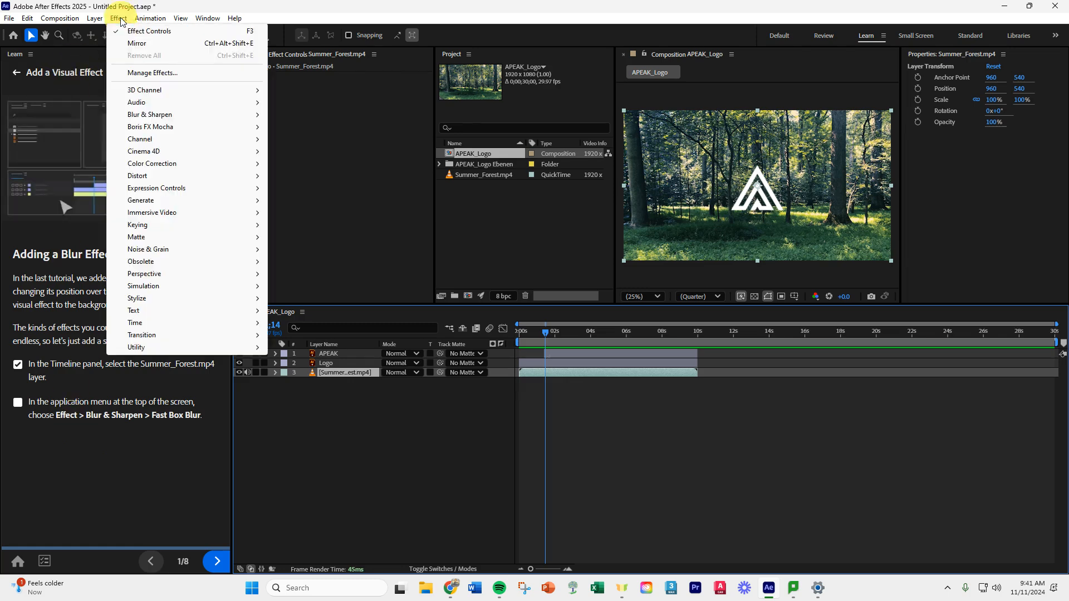
{"action": "mouse_move", "coordinate": [170, 119]}
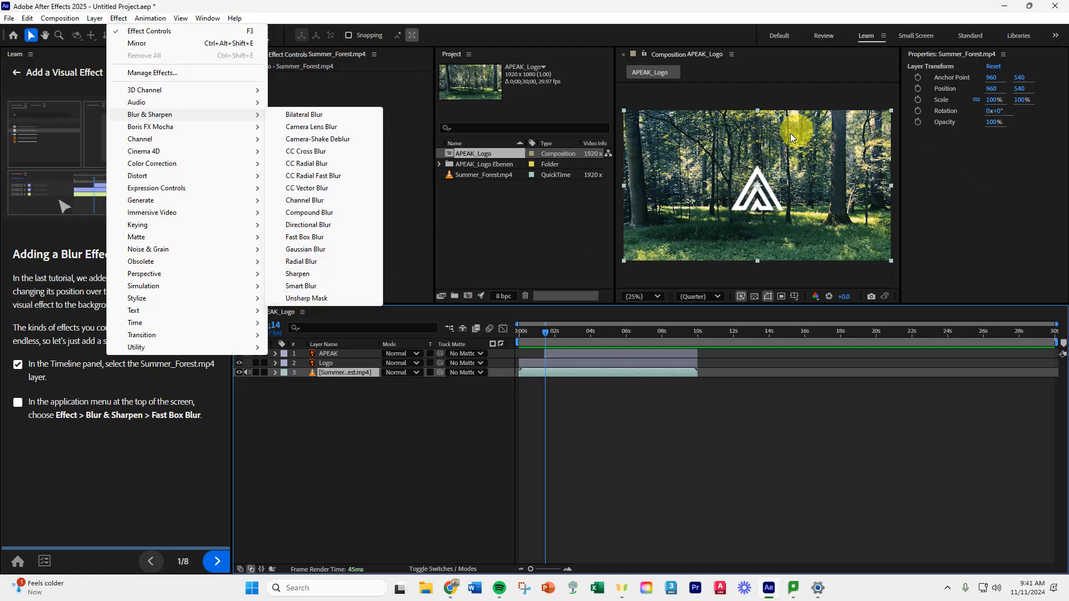
{"action": "left_click", "coordinate": [307, 238]}
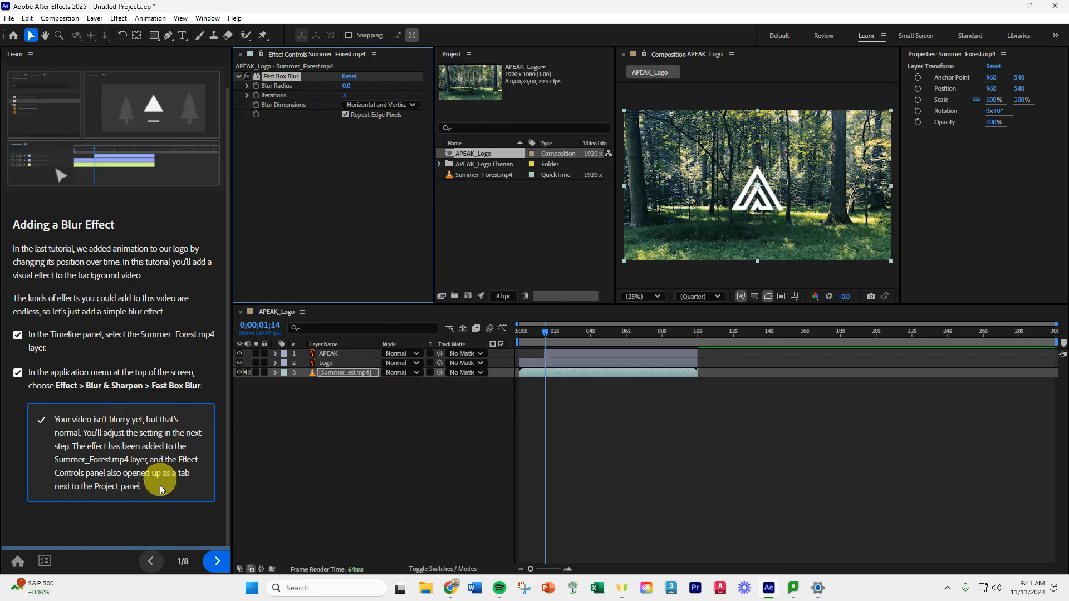
- Advance the tutorial to Adjusting Effect Settings and expand the Summer_Forest.mp4 layer down to its Effects
{"action": "left_click", "coordinate": [217, 561]}
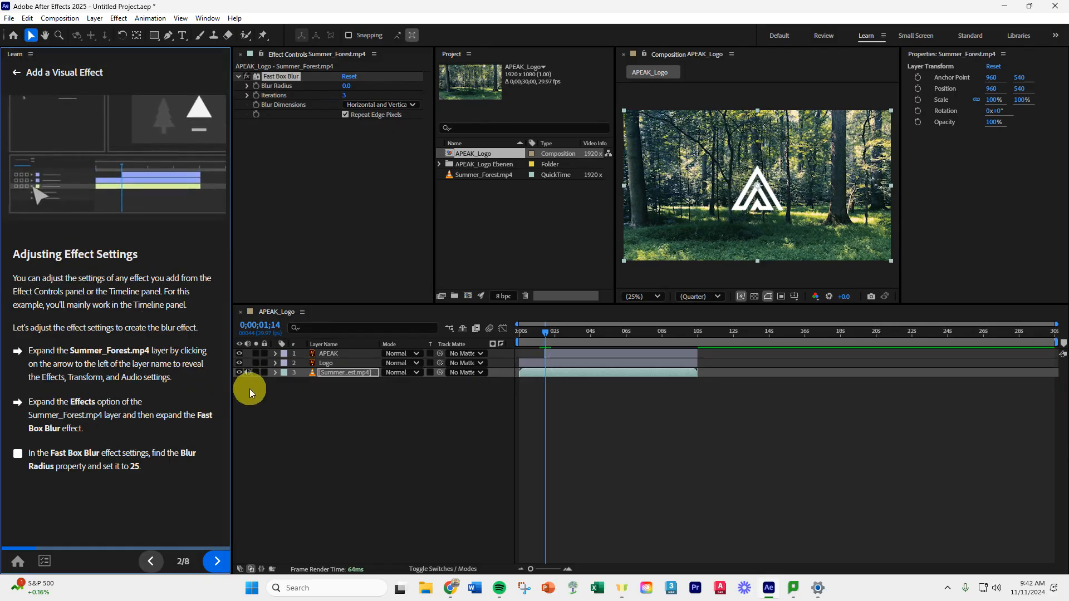
{"action": "left_click", "coordinate": [276, 373]}
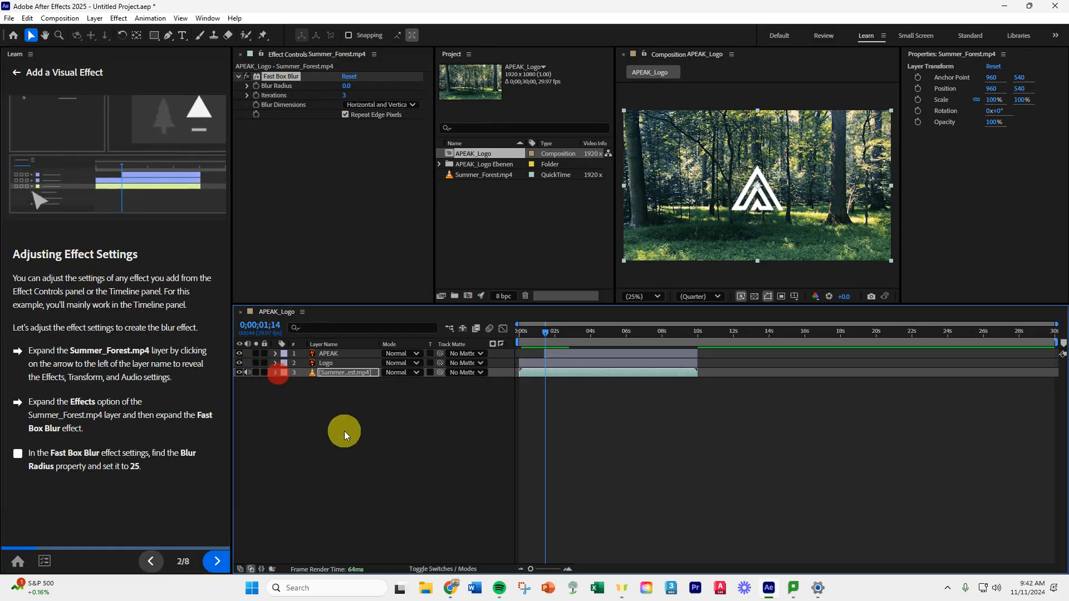
{"action": "left_click", "coordinate": [275, 373]}
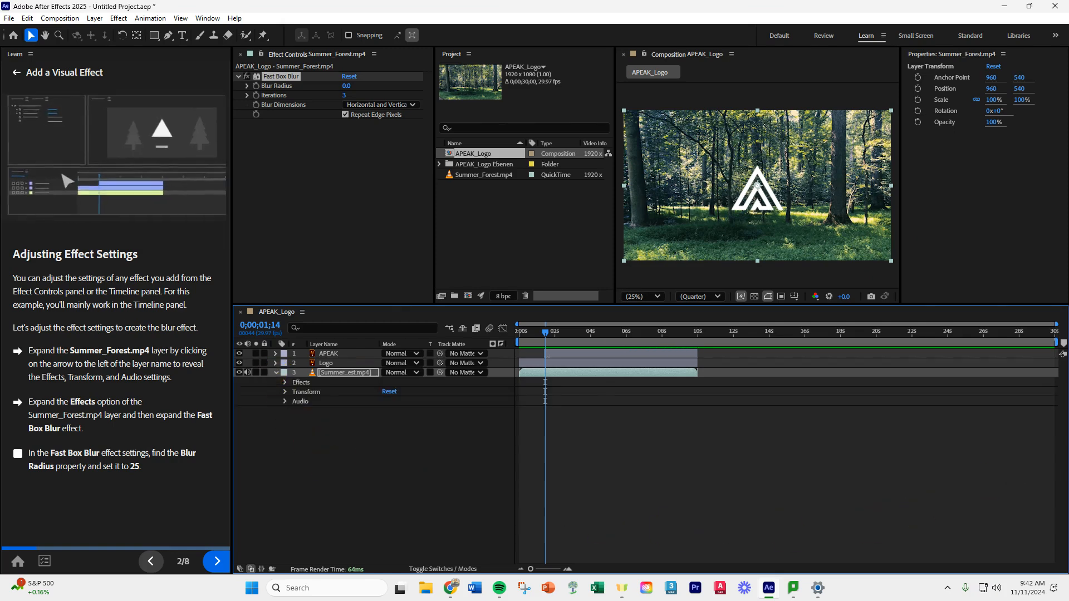
{"action": "left_click", "coordinate": [285, 382]}
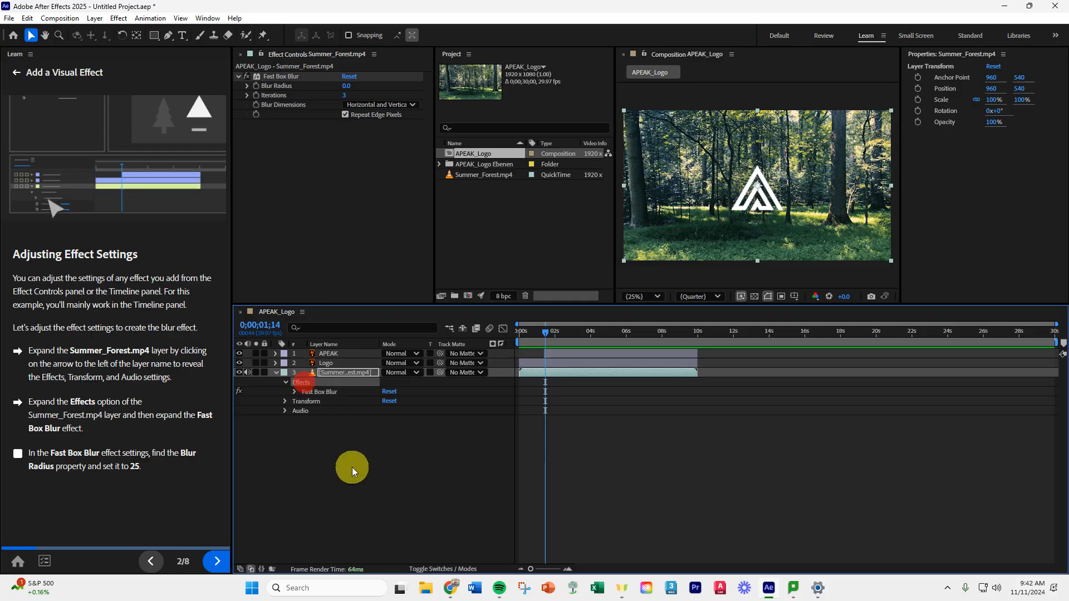
- Delete the Fast Box Blur effect from the Summer_Forest.mp4 layer and apply it again
{"action": "key", "text": "Delete"}
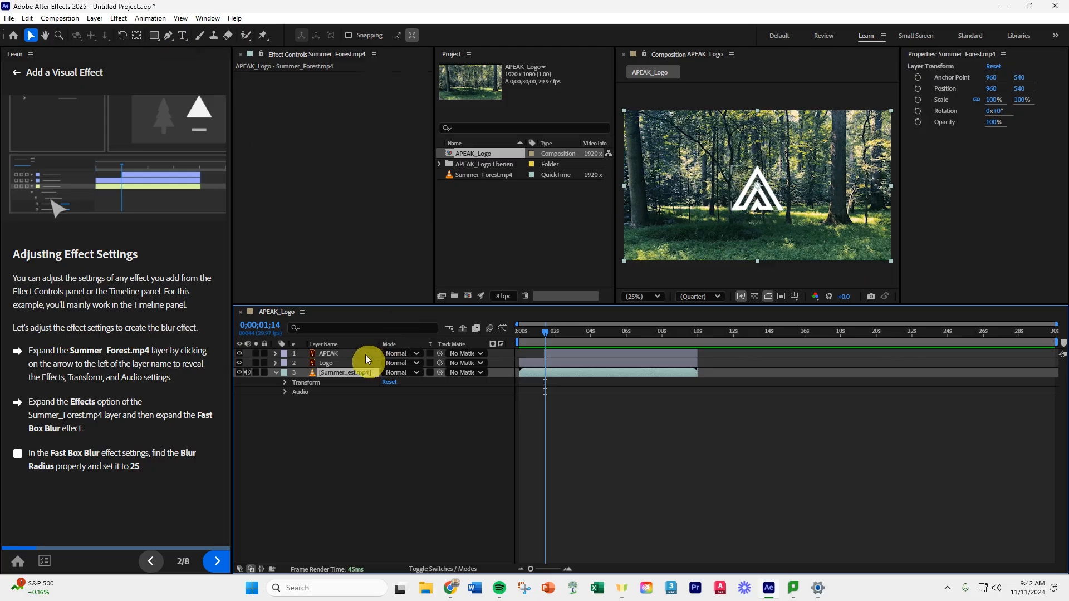
{"action": "left_click", "coordinate": [119, 17]}
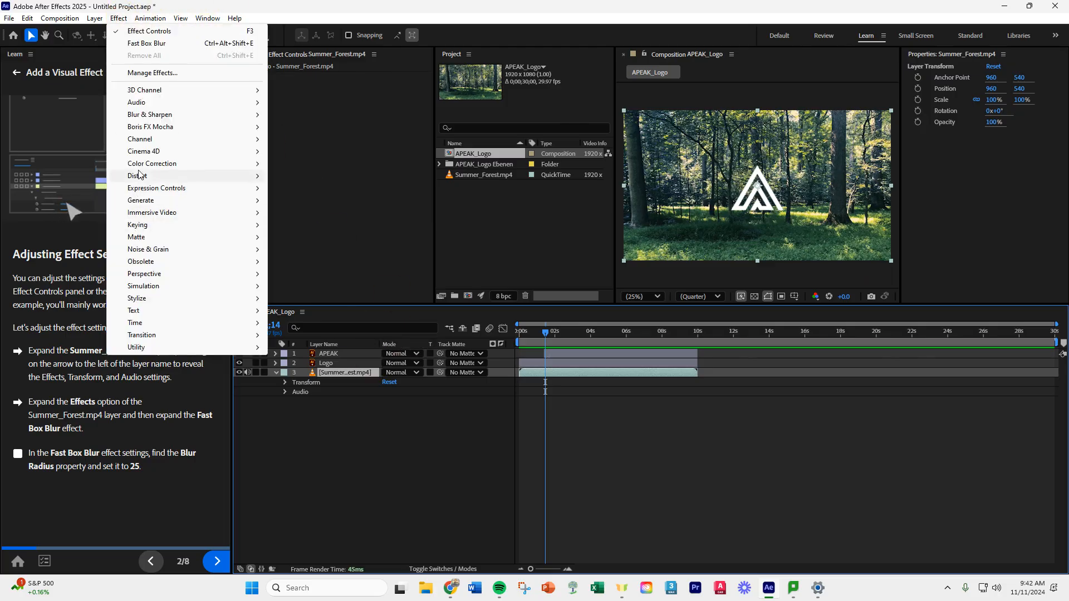
{"action": "mouse_move", "coordinate": [135, 226]}
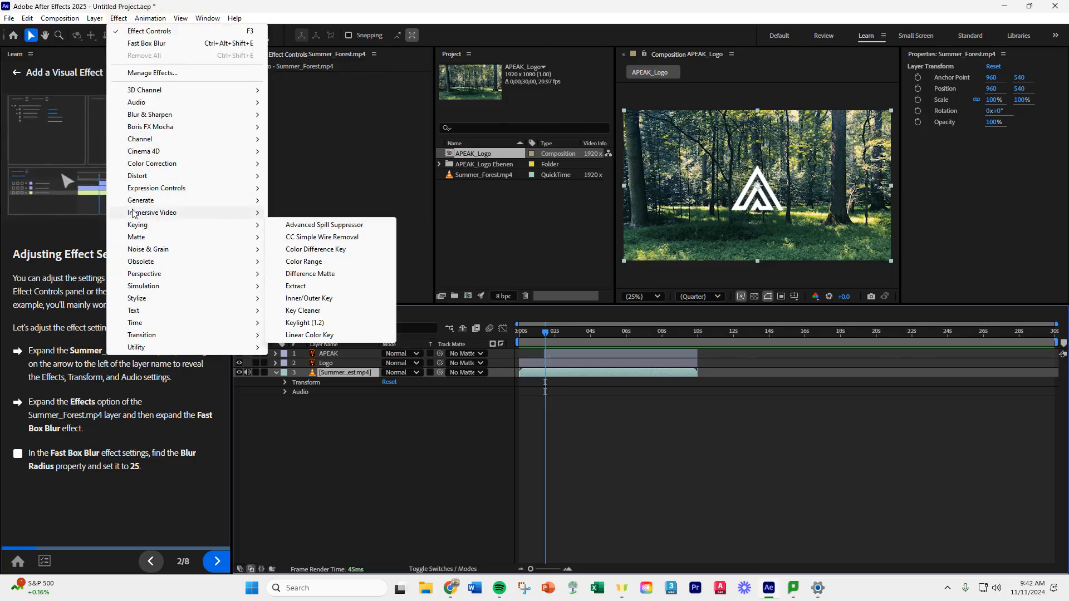
{"action": "left_click", "coordinate": [165, 115]}
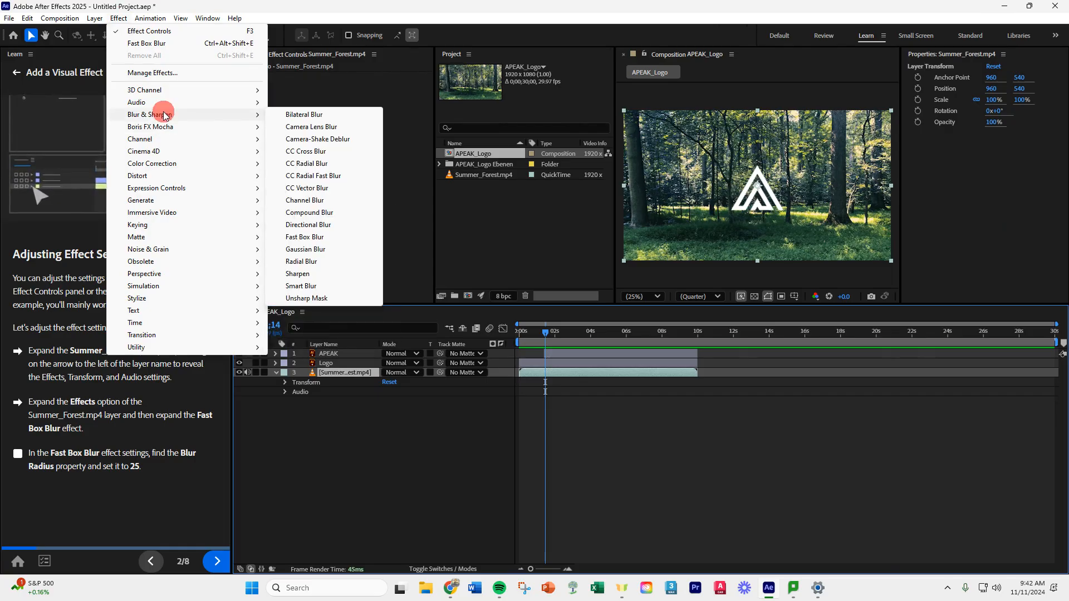
{"action": "left_click", "coordinate": [305, 237]}
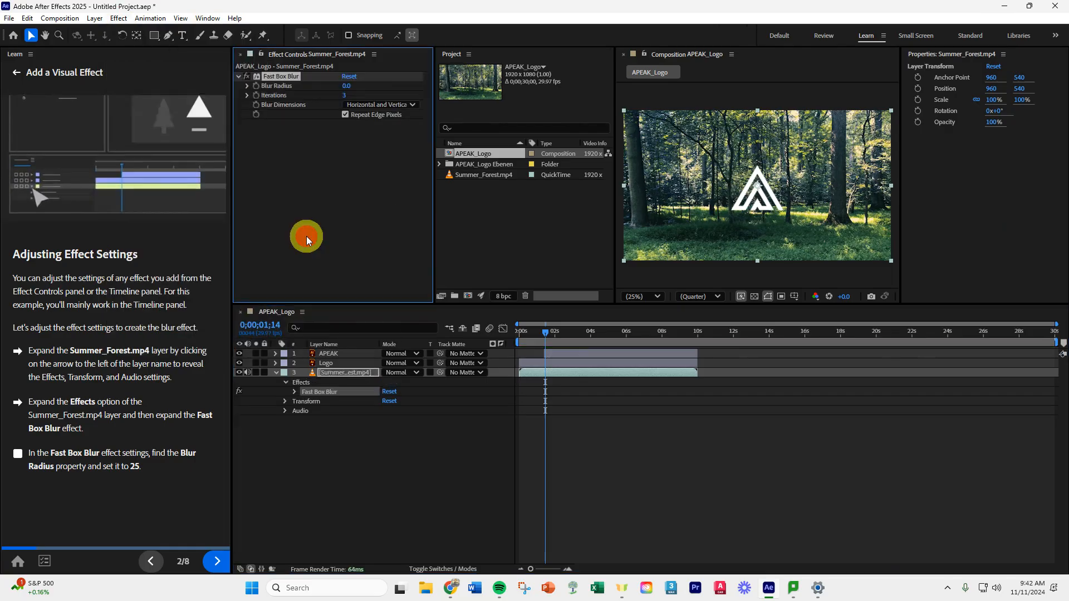
- Keyframe Fast Box Blur's Blur Radius at 25 at 0;00;01;14 and advance the tutorial to Adding Keyframes to Animate Effects
{"action": "left_click", "coordinate": [296, 392]}
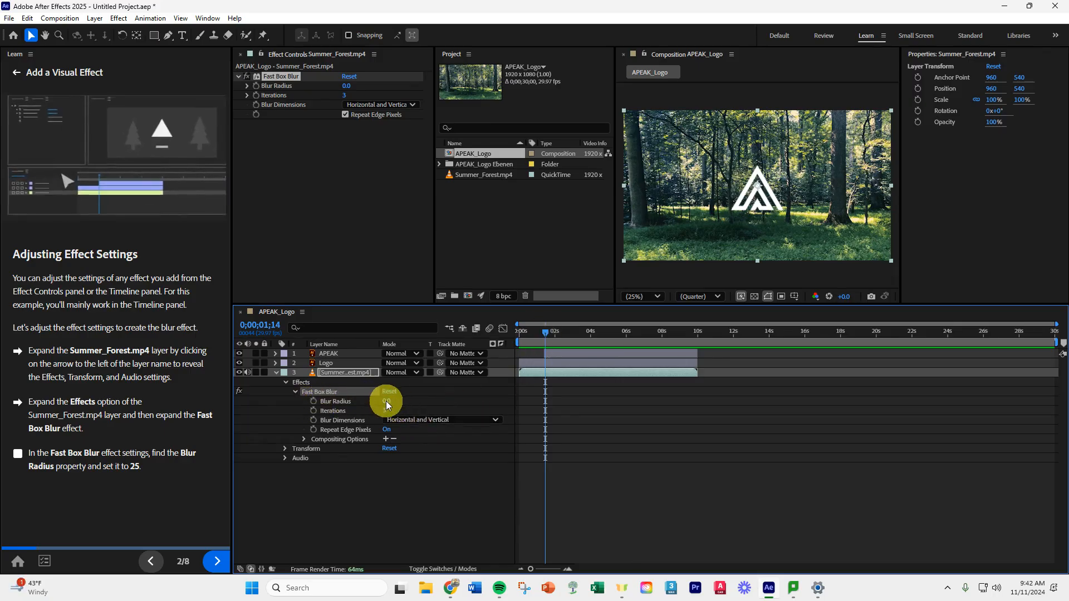
{"action": "mouse_move", "coordinate": [388, 404]}
{"action": "left_mouse_down"}
{"action": "mouse_move", "coordinate": [412, 400]}
{"action": "mouse_move", "coordinate": [388, 412]}
{"action": "left_mouse_up"}
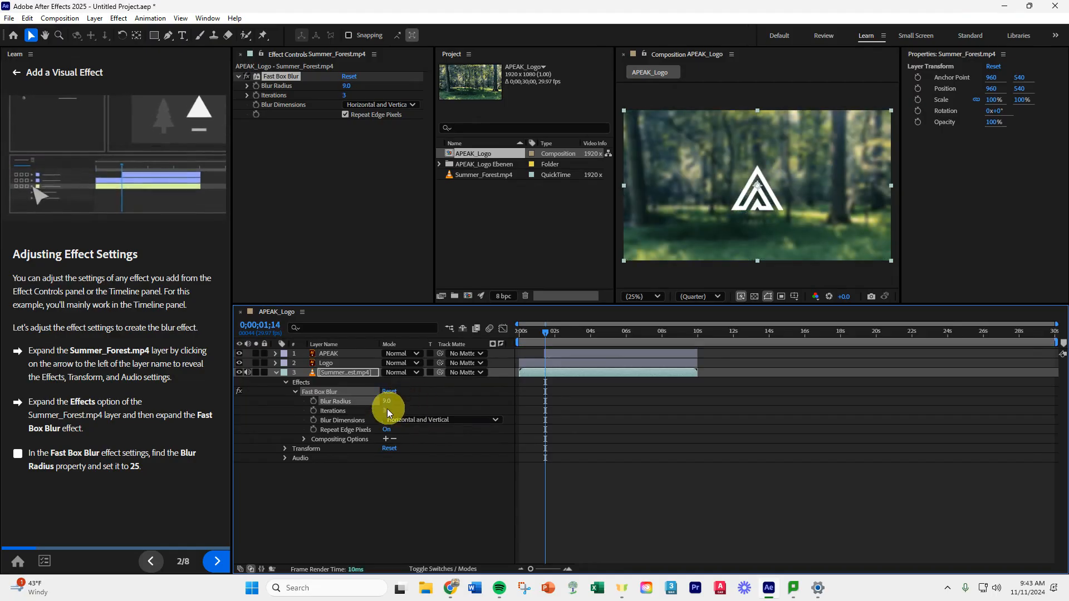
{"action": "left_click", "coordinate": [313, 401]}
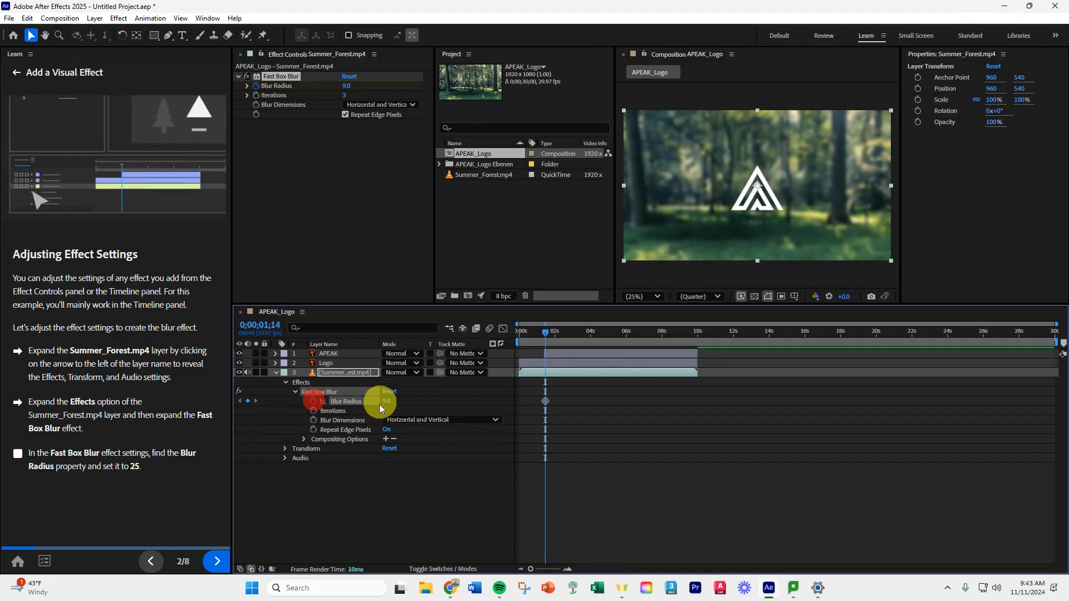
{"action": "left_click", "coordinate": [393, 400]}
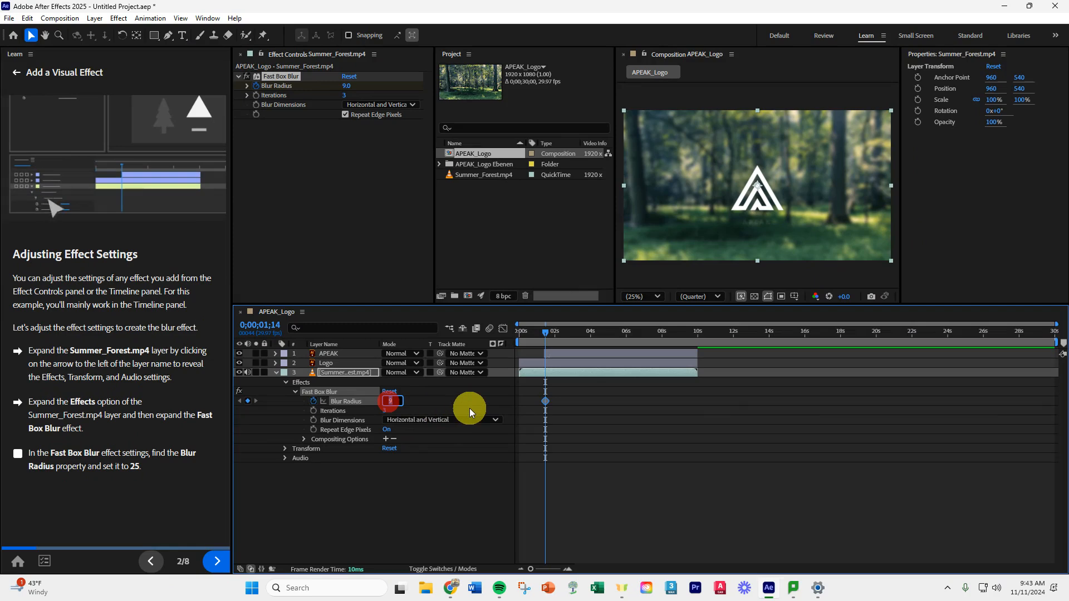
{"action": "type", "text": "25"}
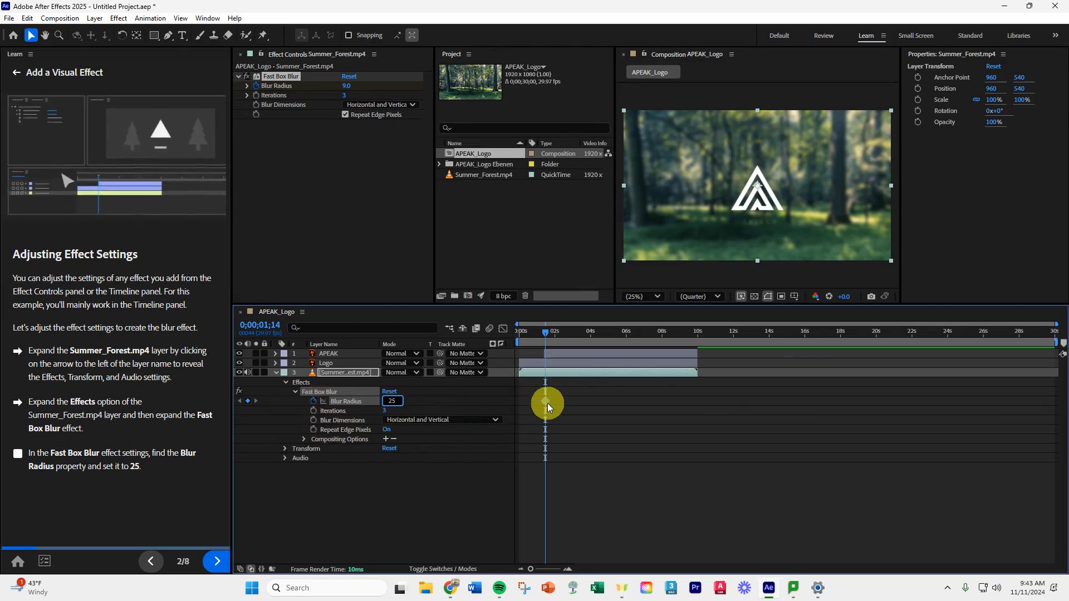
{"action": "left_click", "coordinate": [217, 560]}
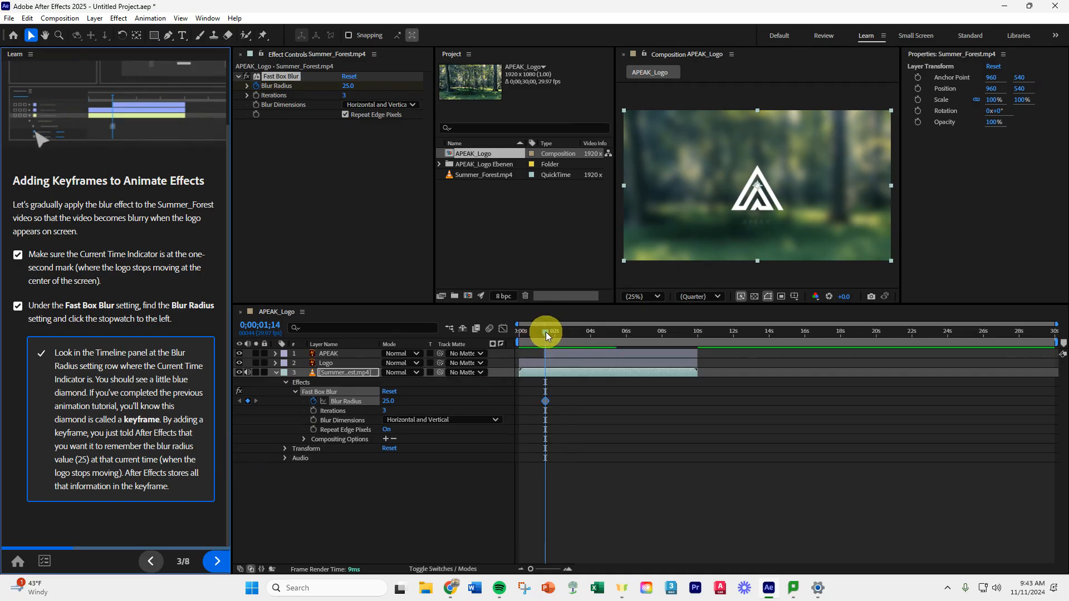
- Set the Blur Radius to 0 at 0;00;00;00 and scrub through to 0;00;04;09 to check the blur transition
{"action": "left_click_drag", "start_coordinate": [546, 334], "coordinate": [391, 428]}
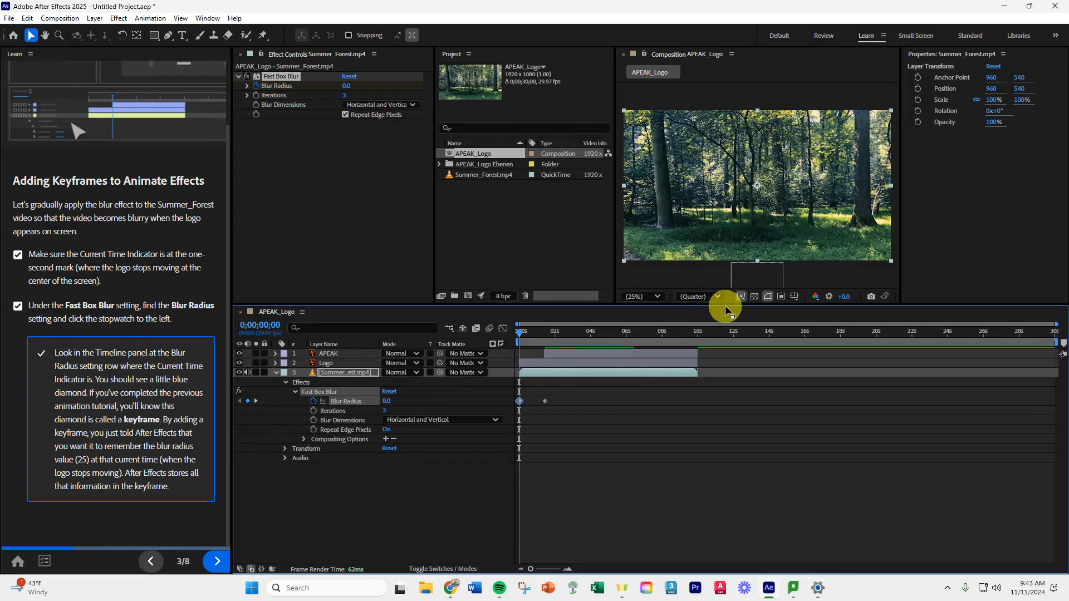
{"action": "left_click", "coordinate": [522, 333]}
{"action": "left_click_drag", "start_coordinate": [522, 332], "coordinate": [596, 328]}
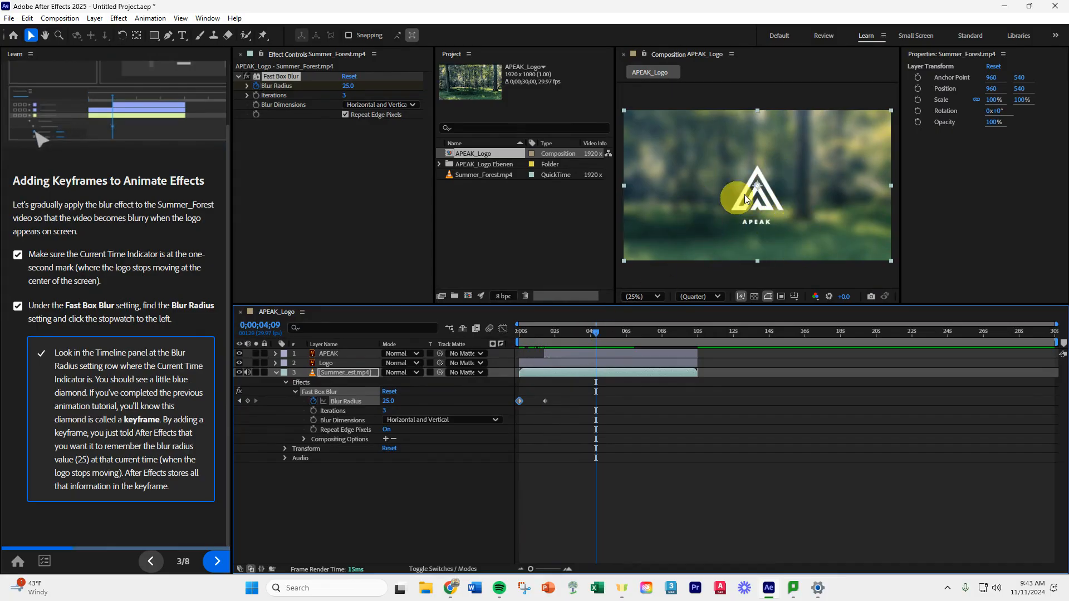
- Shift the Summer_Forest.mp4 background within the composition frame and undo the move
{"action": "left_click_drag", "start_coordinate": [716, 200], "coordinate": [752, 221]}
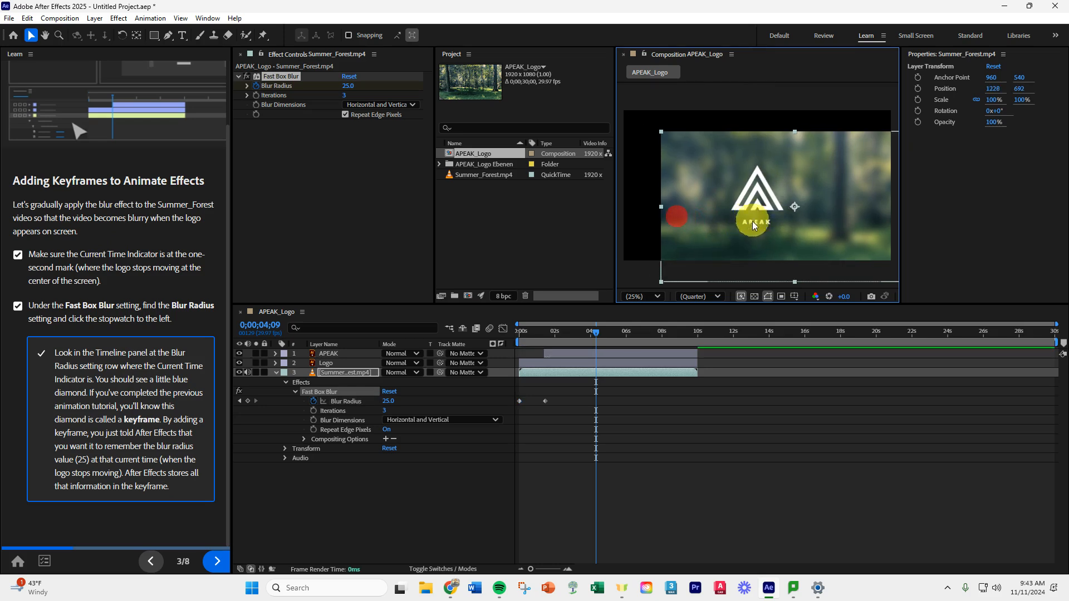
{"action": "key", "text": "ctrl+z"}
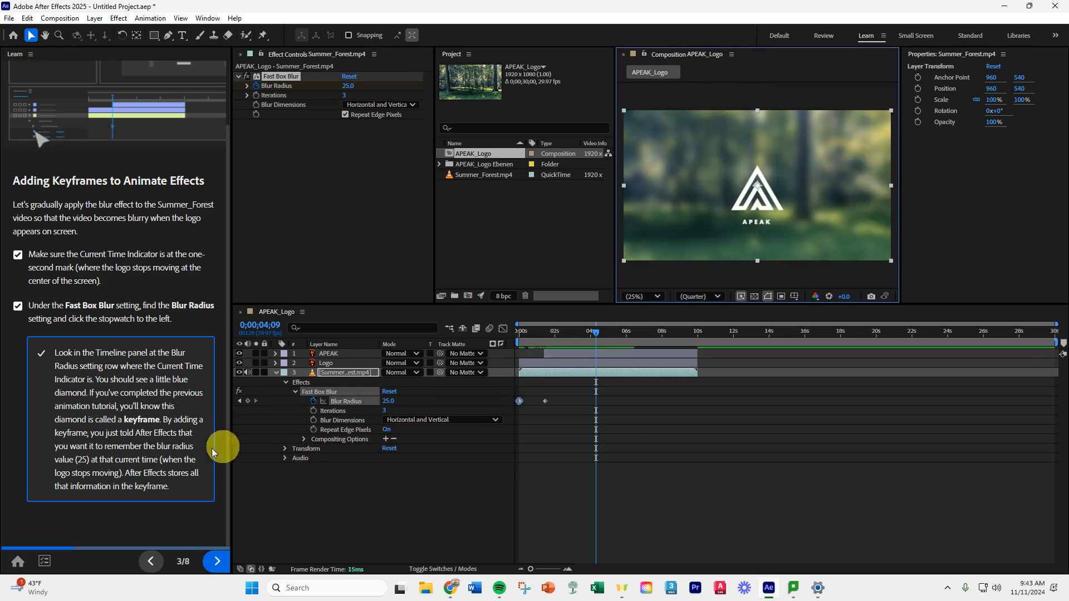
- Advance the tutorial to Changing Effects Over Time and move the ending Blur Radius keyframe to just past two seconds
{"action": "left_click", "coordinate": [217, 571]}
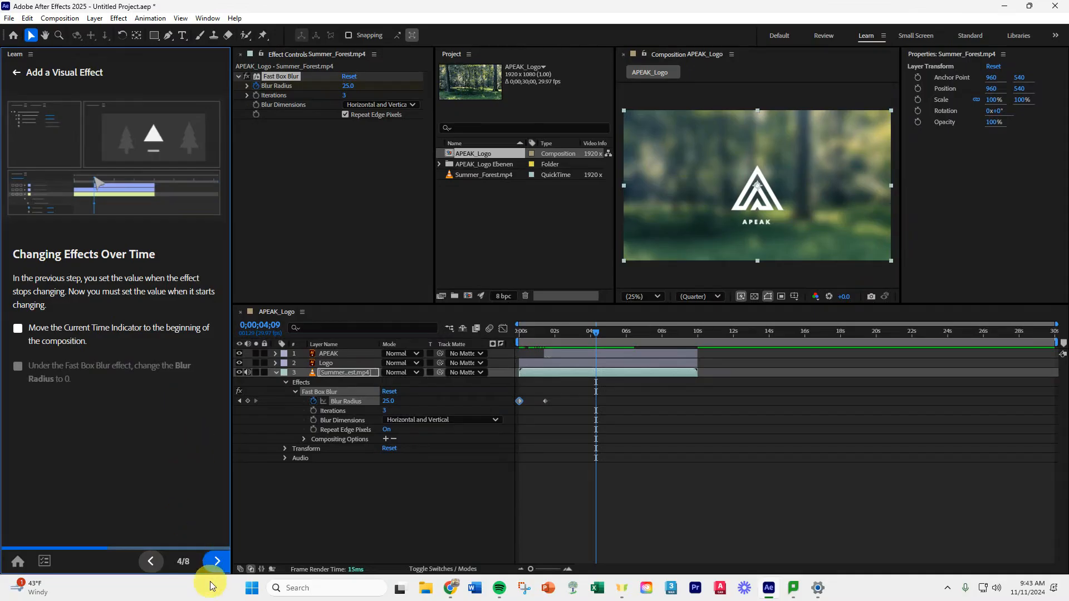
{"action": "left_click", "coordinate": [519, 401]}
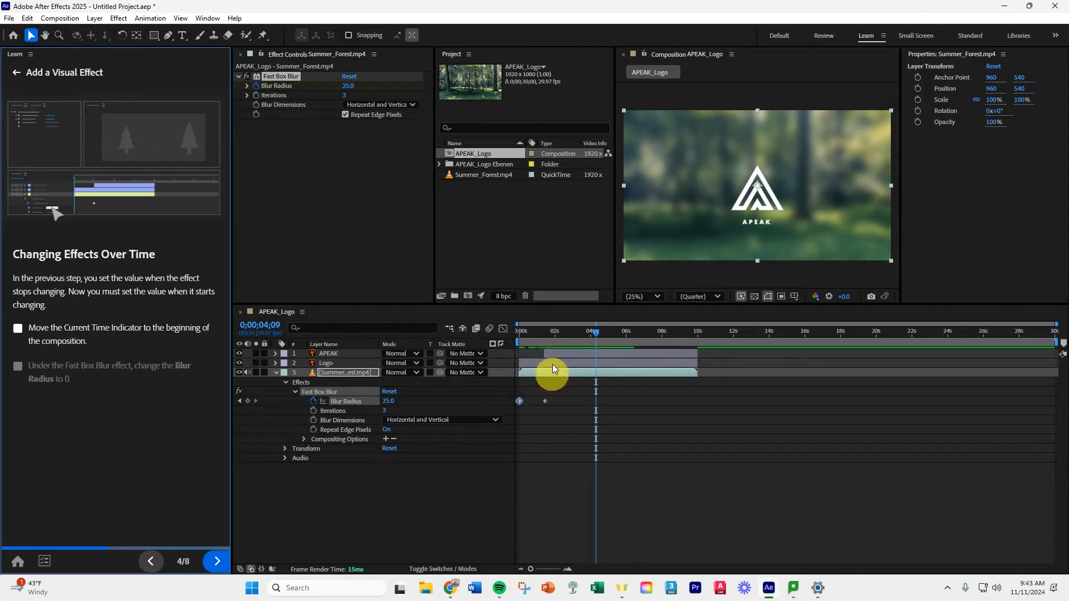
{"action": "left_click_drag", "start_coordinate": [595, 333], "coordinate": [544, 342]}
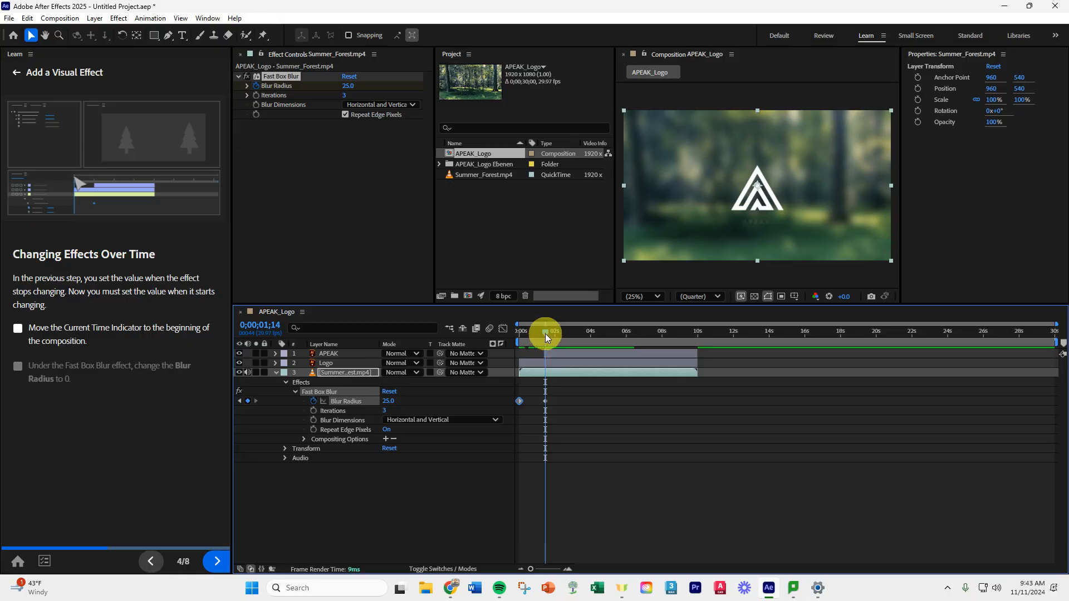
{"action": "left_click_drag", "start_coordinate": [545, 333], "coordinate": [630, 339]}
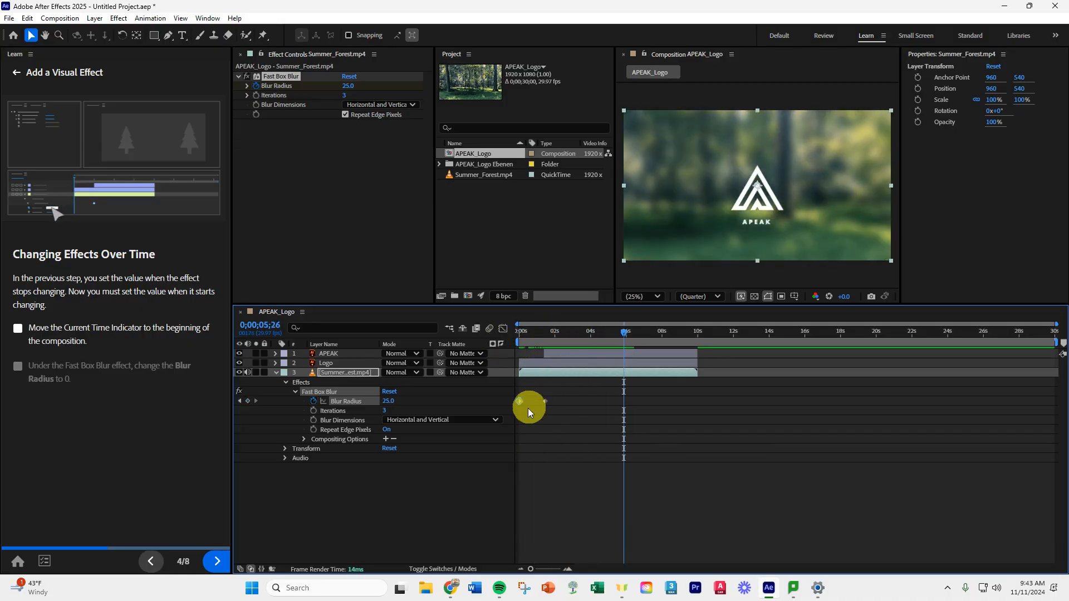
{"action": "mouse_move", "coordinate": [546, 402]}
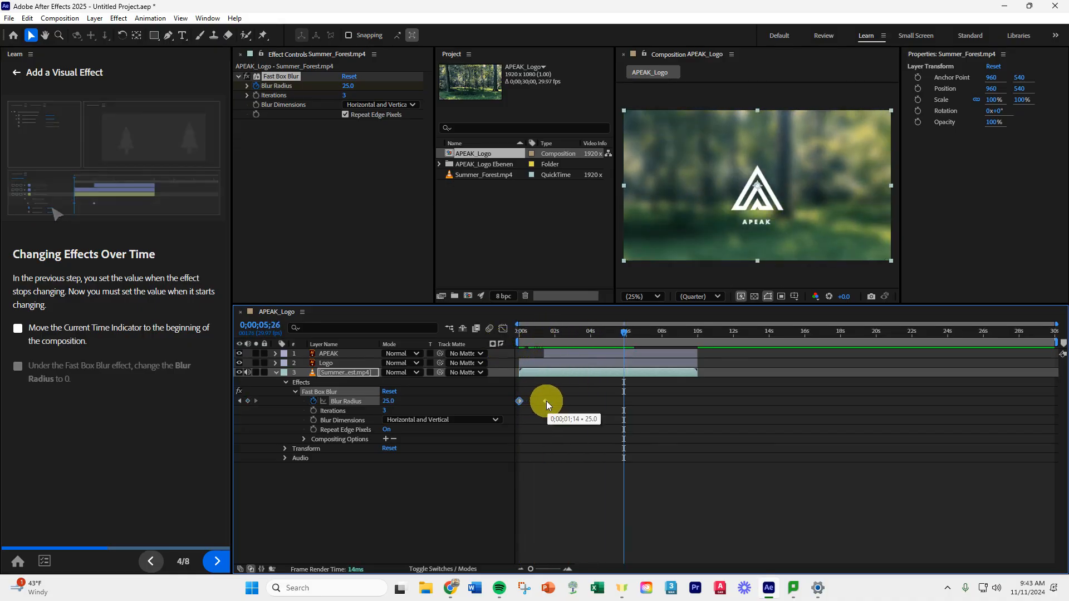
{"action": "left_click_drag", "start_coordinate": [545, 402], "coordinate": [556, 401]}
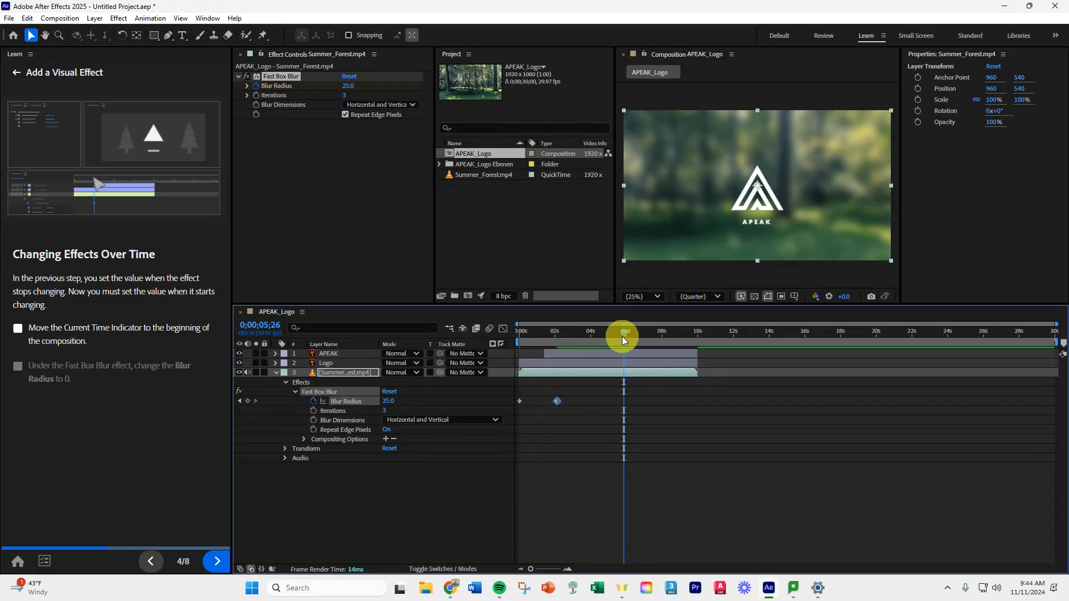
- Return the Current Time Indicator to 0;00;00;00 and move the ending Blur Radius keyframe back to the start of the APEAK layer
{"action": "left_click_drag", "start_coordinate": [620, 333], "coordinate": [468, 346]}
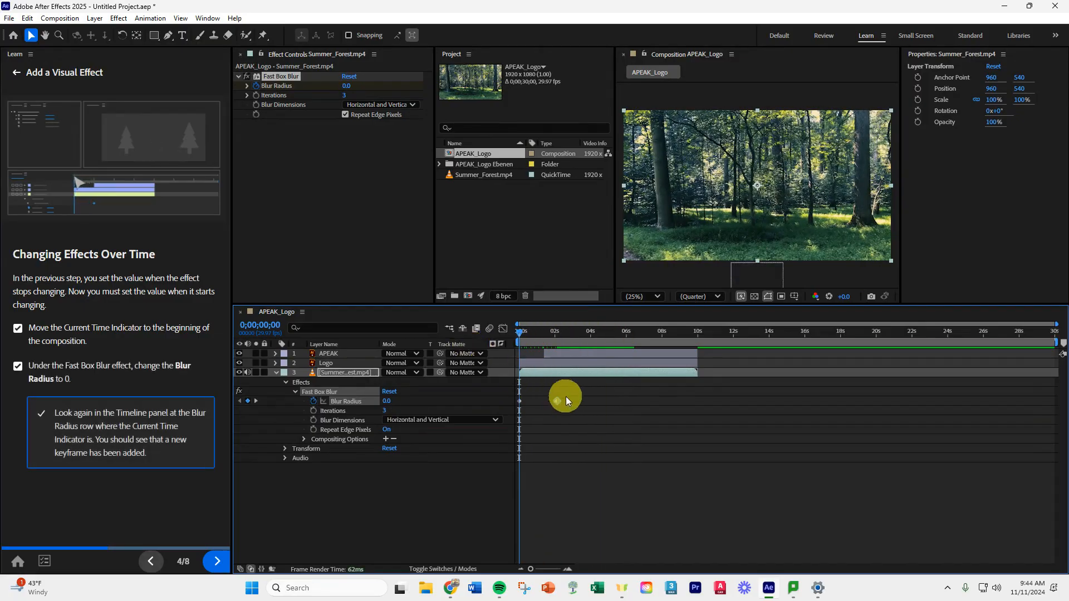
{"action": "mouse_move", "coordinate": [549, 400]}
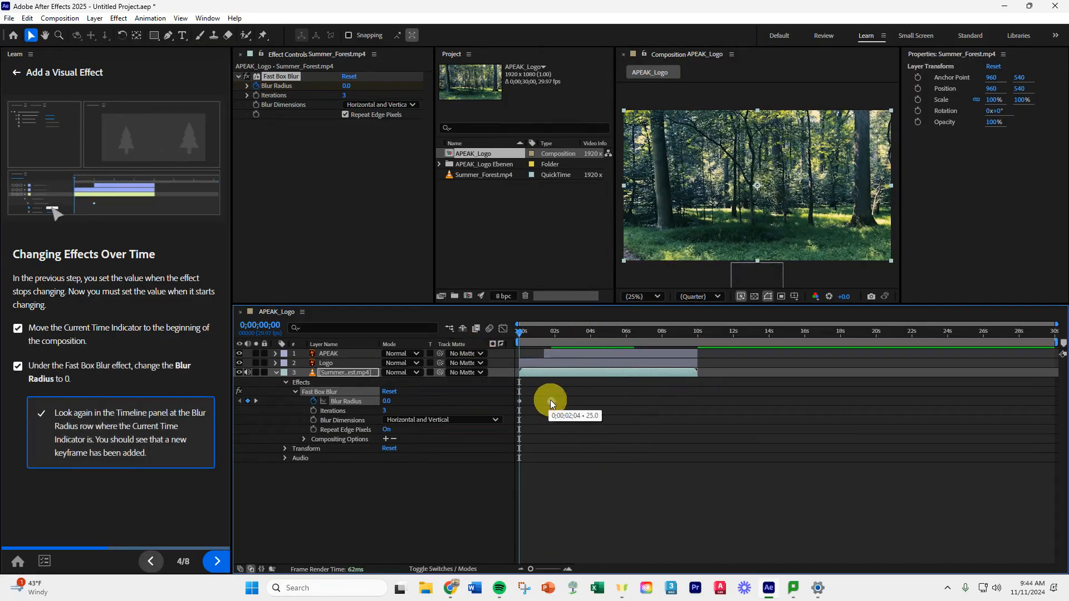
{"action": "left_click_drag", "start_coordinate": [549, 400], "coordinate": [541, 400]}
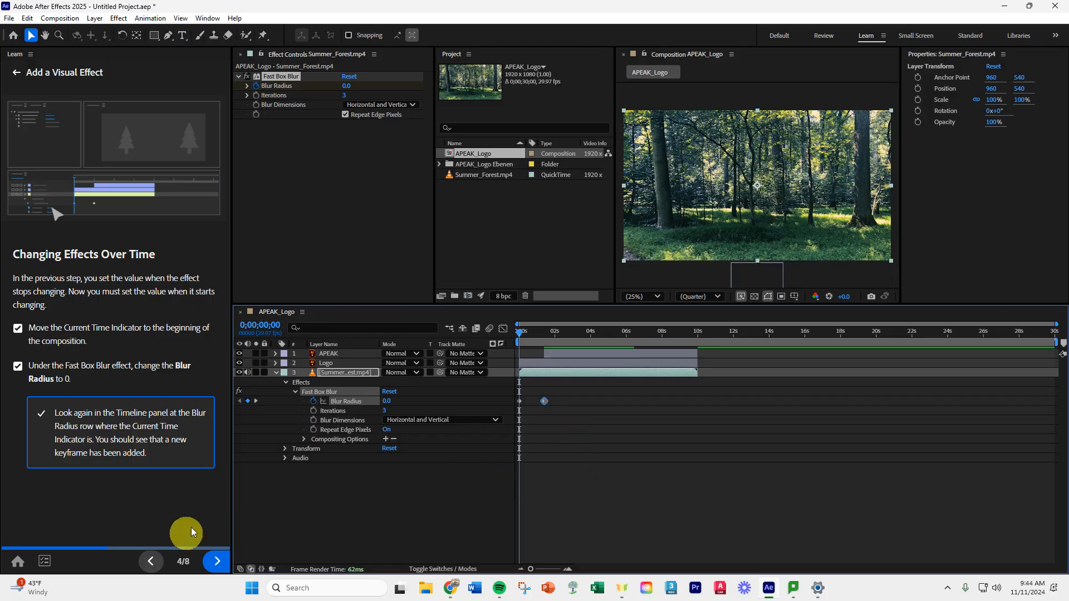
- Advance the tutorial to Previewing the Effect and play the composition to preview the blur animation
{"action": "left_click", "coordinate": [216, 561]}
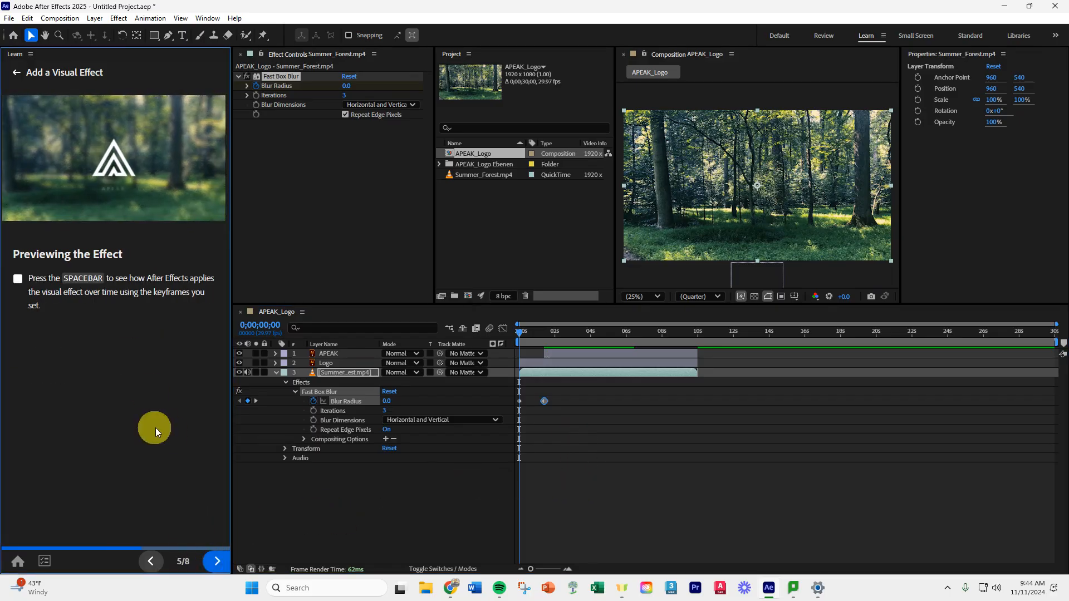
{"action": "left_click", "coordinate": [545, 379]}
{"action": "key", "text": "space"}
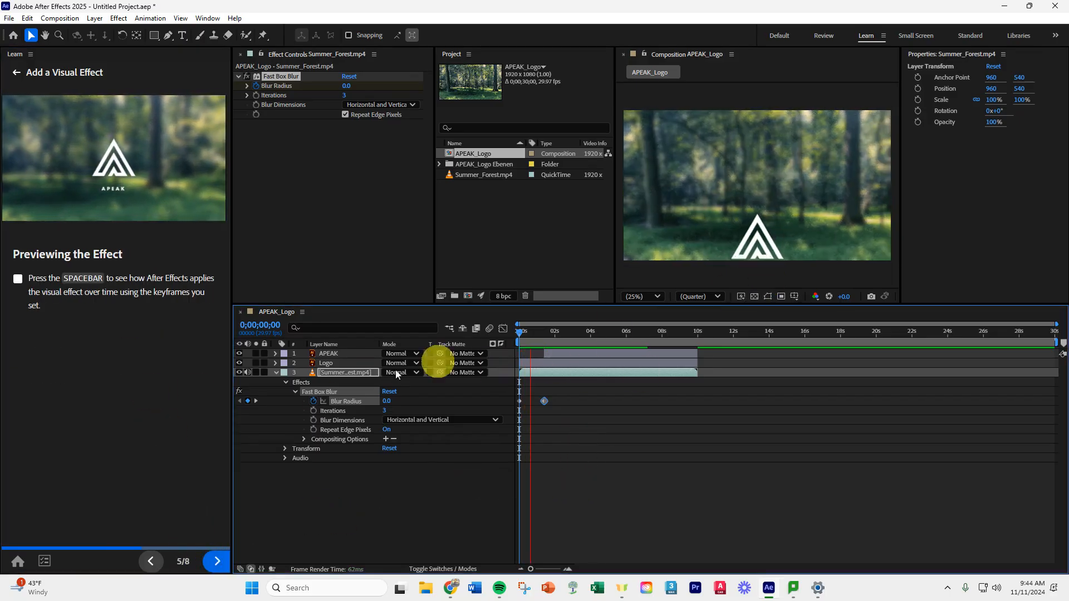
- Advance the tutorial to Adding Multiple Effects, apply the Mirror distort effect to the Summer_Forest.mp4 layer and expand its settings in the timeline
{"action": "left_click", "coordinate": [216, 561]}
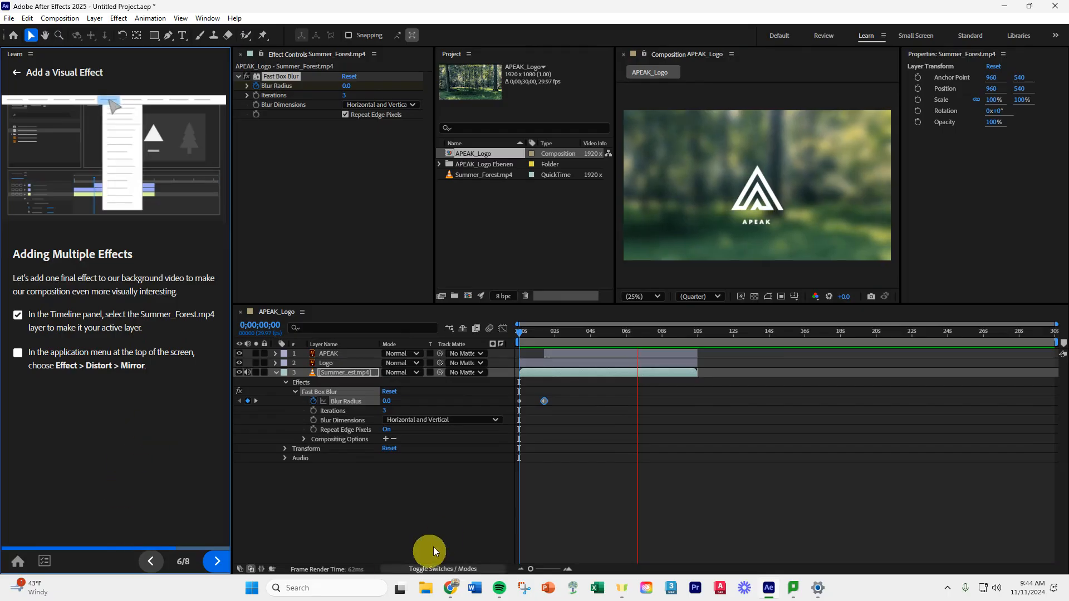
{"action": "left_click", "coordinate": [332, 375]}
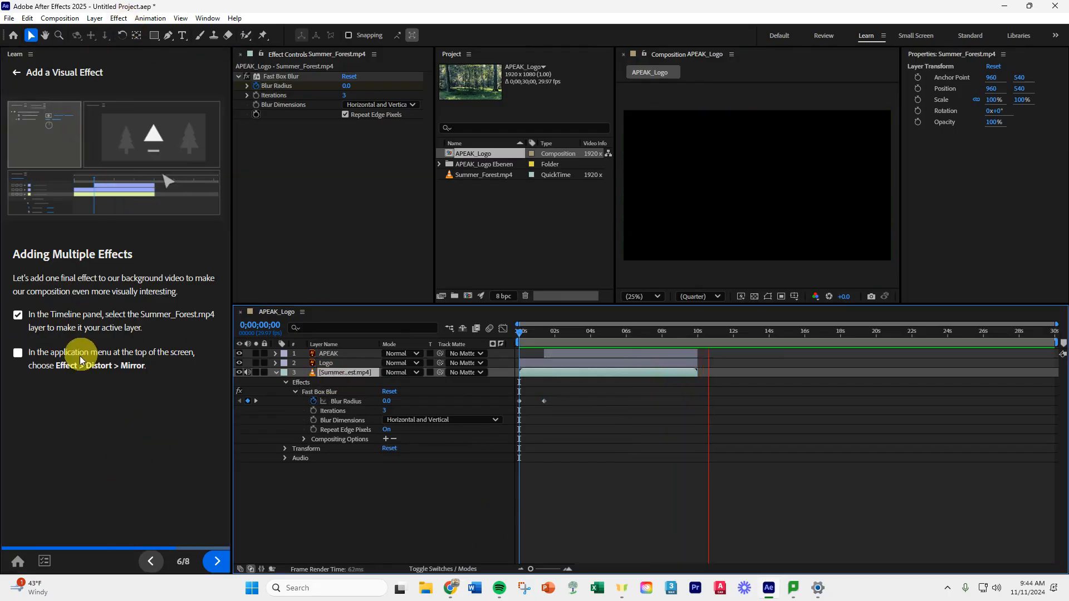
{"action": "left_click", "coordinate": [121, 18]}
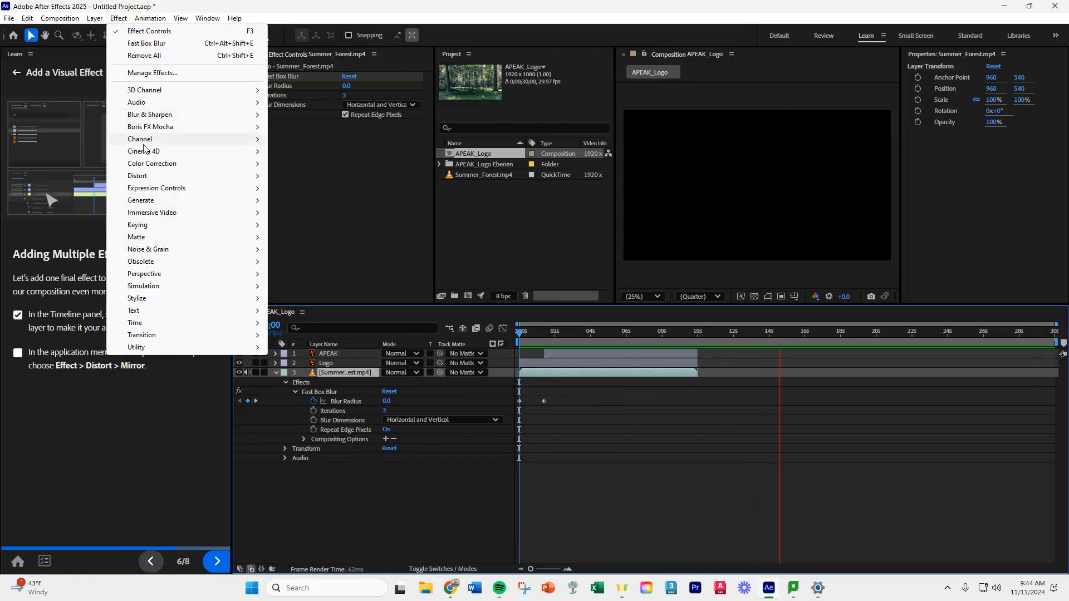
{"action": "mouse_move", "coordinate": [139, 176]}
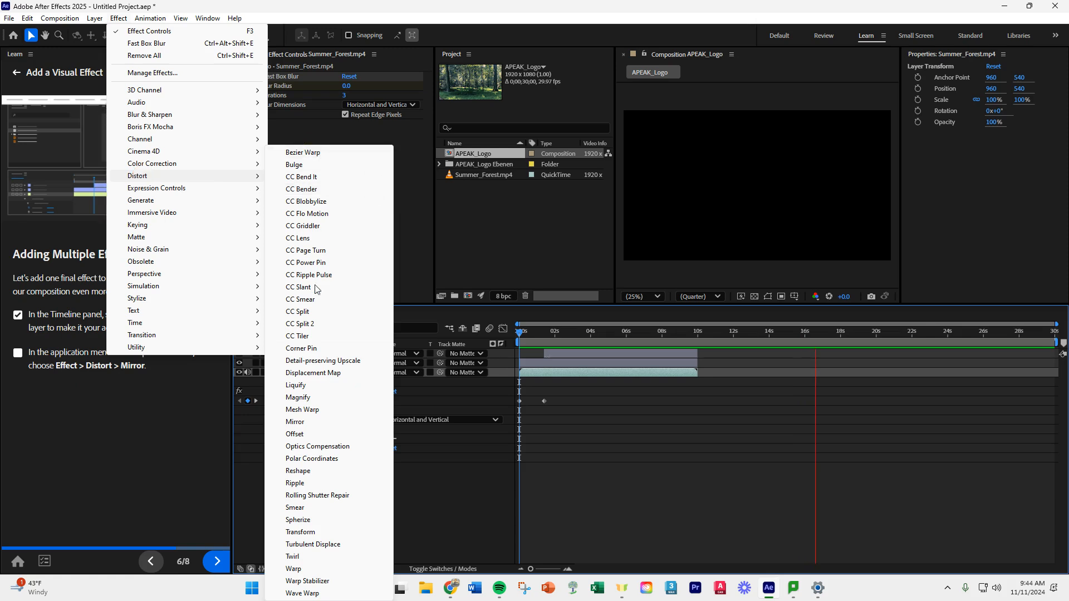
{"action": "left_click", "coordinate": [312, 422]}
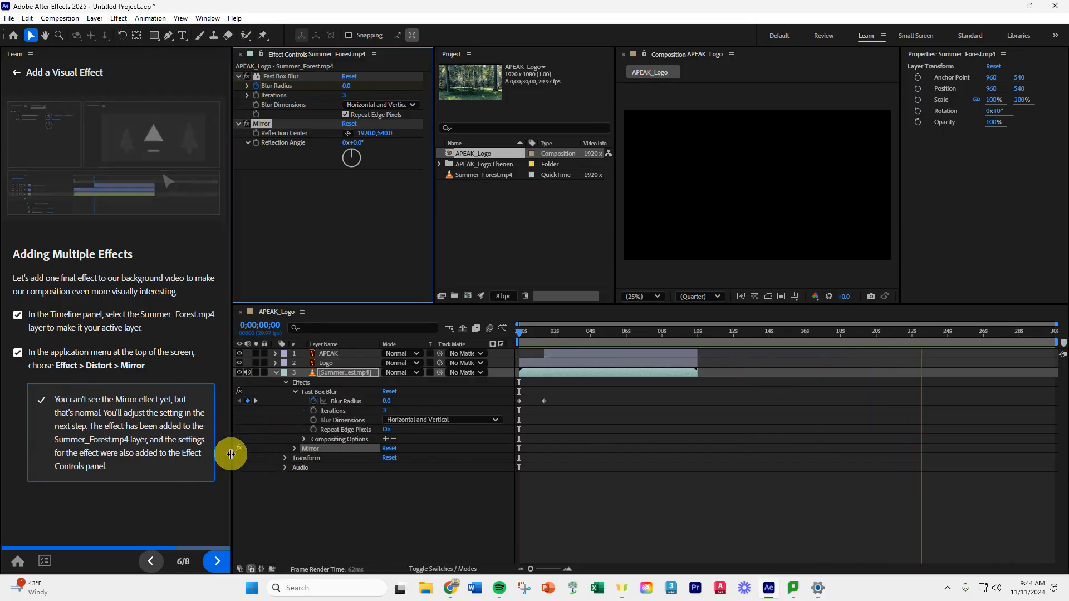
{"action": "left_click", "coordinate": [293, 448]}
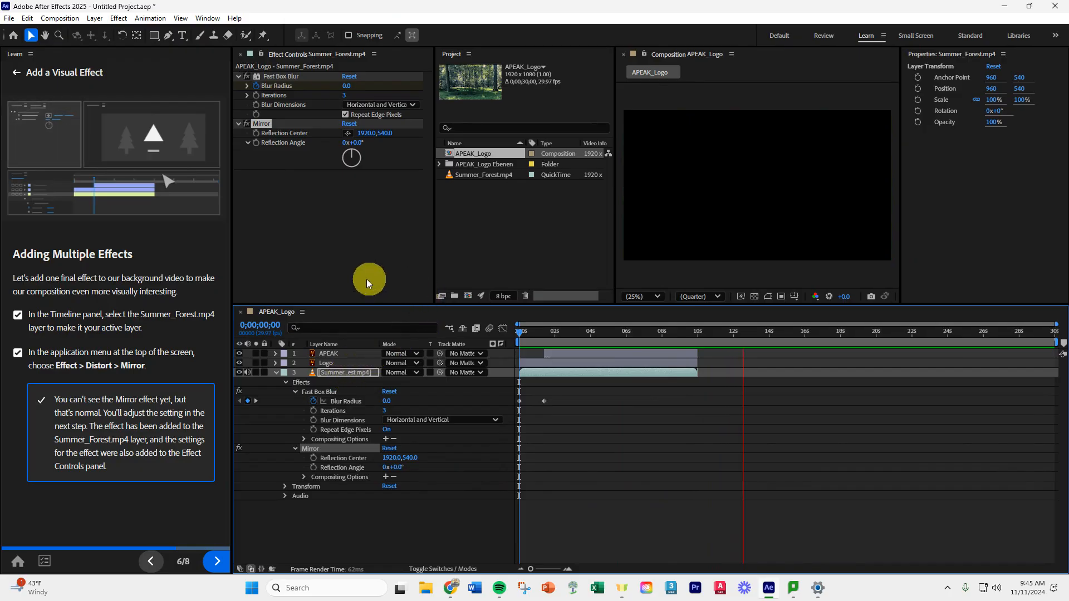
- Stop the preview playback and return the Current Time Indicator to 0;00;00;00
{"action": "left_click", "coordinate": [616, 455]}
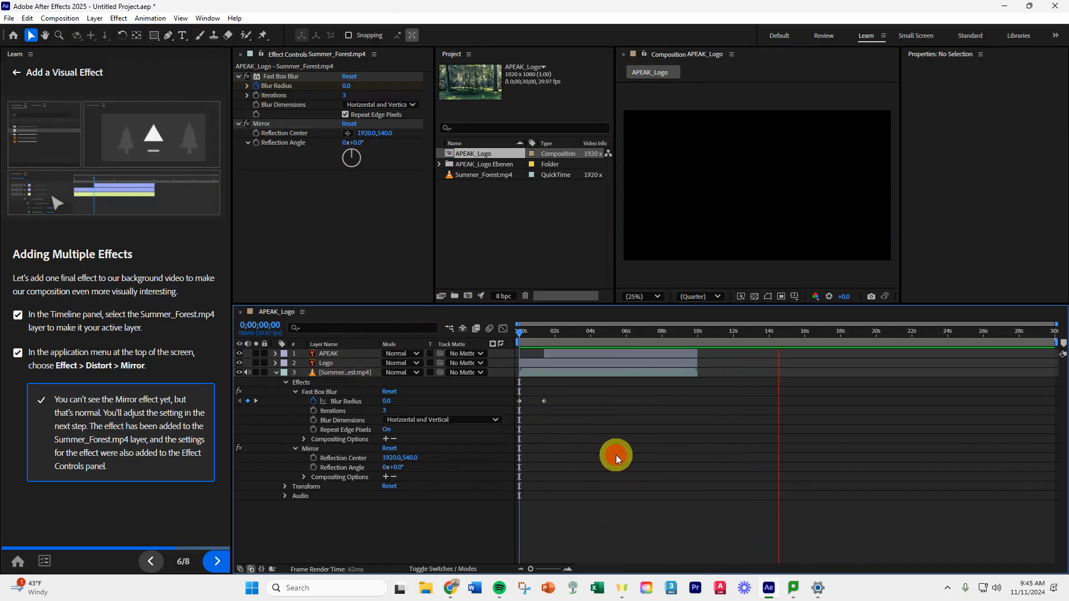
{"action": "key", "text": "space"}
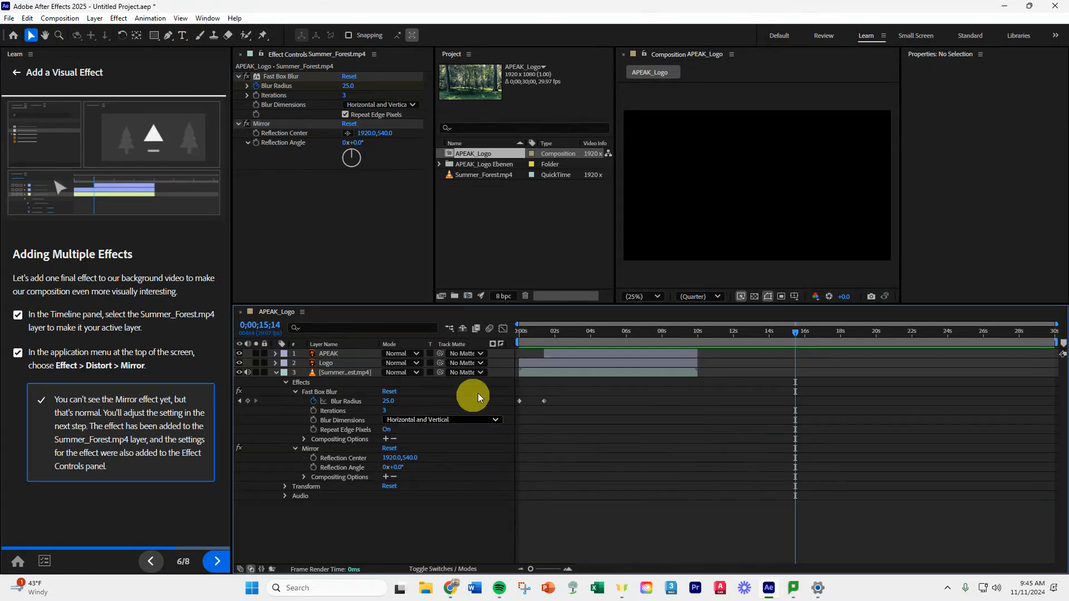
{"action": "left_click_drag", "start_coordinate": [796, 332], "coordinate": [466, 373]}
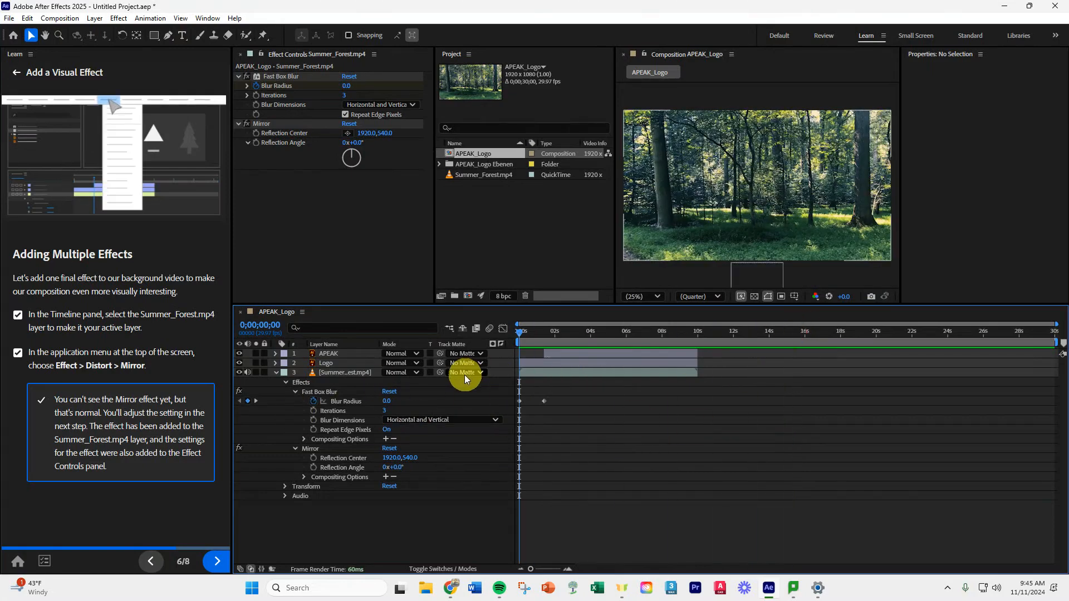
- Advance the tutorial to Changing Settings in the Effect Controls Panel and place Mirror's Reflection Center at the composition's center, 960.0,540.0
{"action": "left_click", "coordinate": [217, 562]}
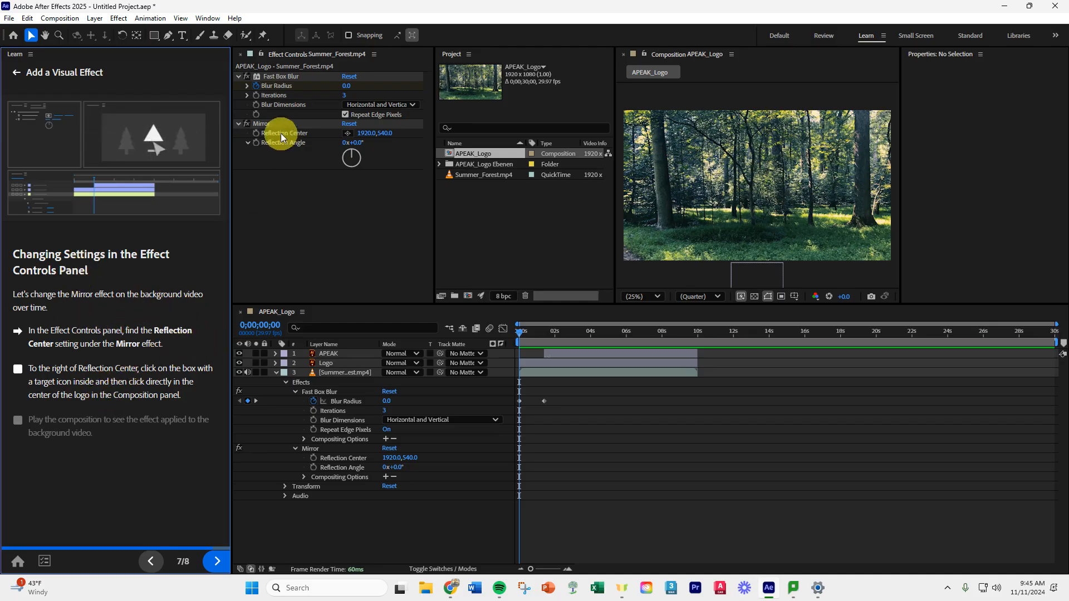
{"action": "left_click", "coordinate": [348, 134]}
{"action": "left_click", "coordinate": [759, 179]}
{"action": "left_click_drag", "start_coordinate": [760, 180], "coordinate": [757, 185]}
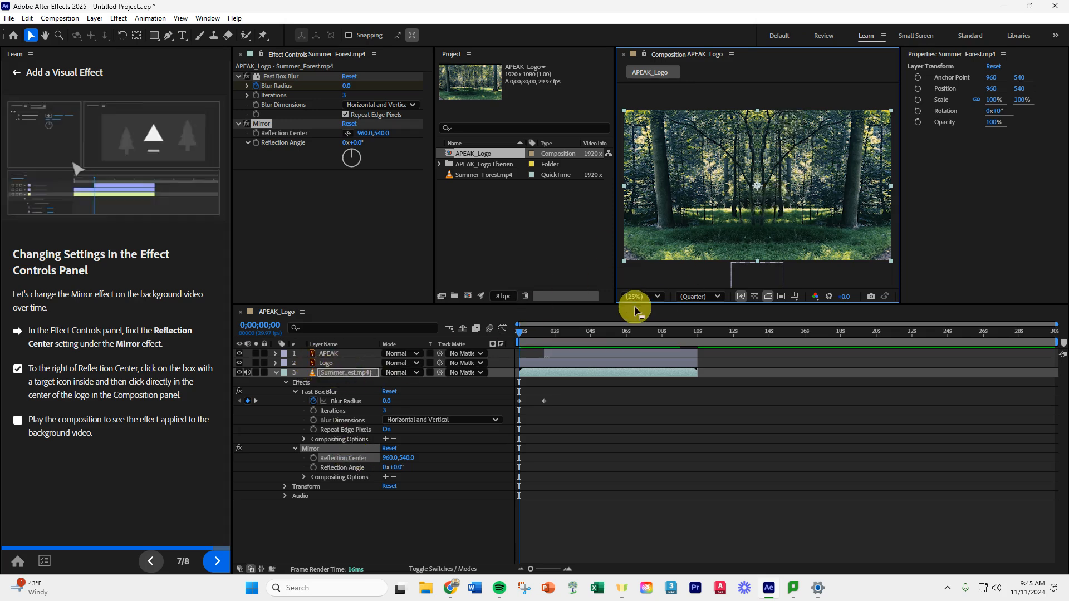
- Scrub the composition to 0;00;14;26 and back to the start to check the mirror, and finish the Add a Visual Effect lesson
{"action": "left_click_drag", "start_coordinate": [518, 333], "coordinate": [768, 259]}
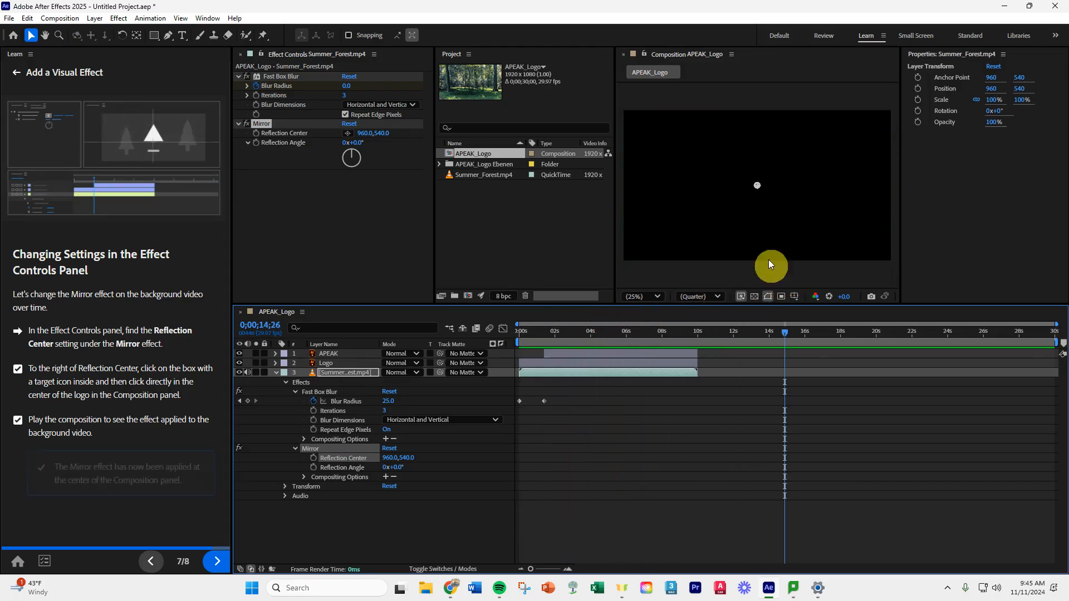
{"action": "left_click_drag", "start_coordinate": [783, 334], "coordinate": [455, 365]}
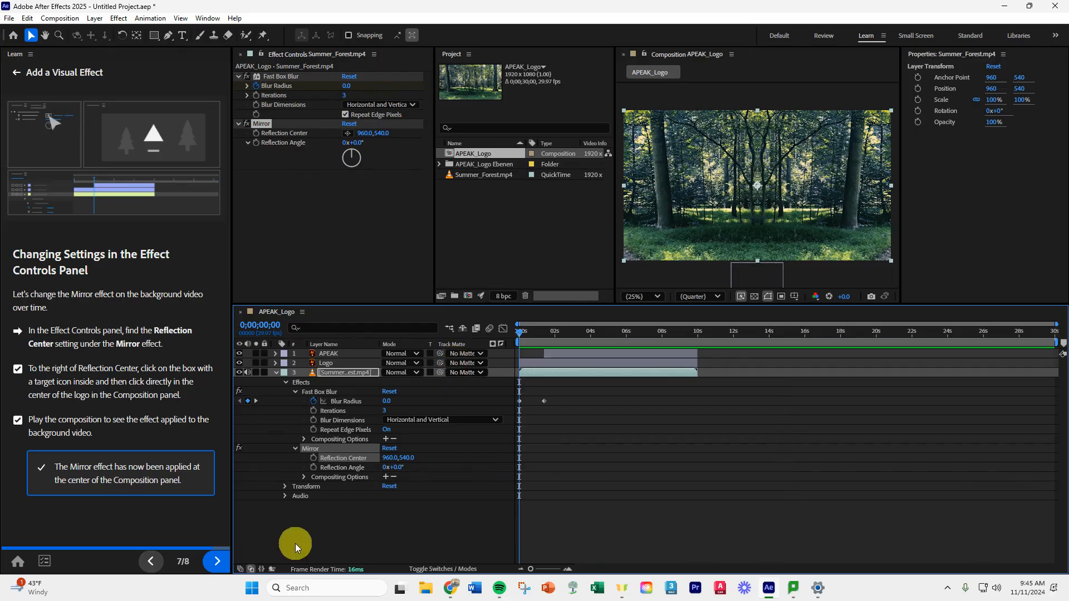
{"action": "left_click", "coordinate": [219, 561]}
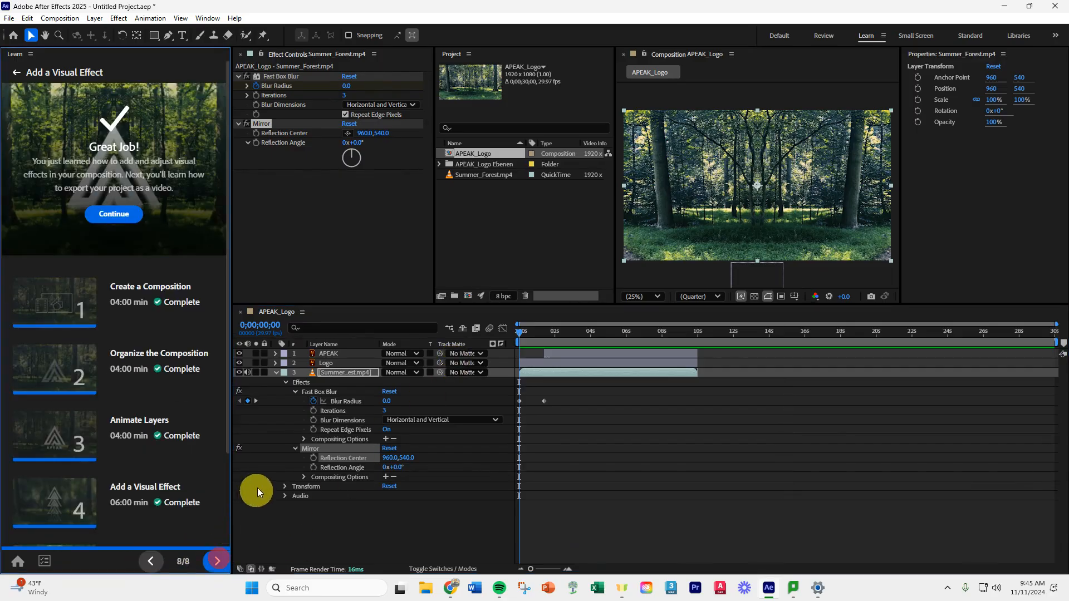
{"action": "scroll", "coordinate": [189, 468], "scroll_direction": "down", "scroll_amount": 3}
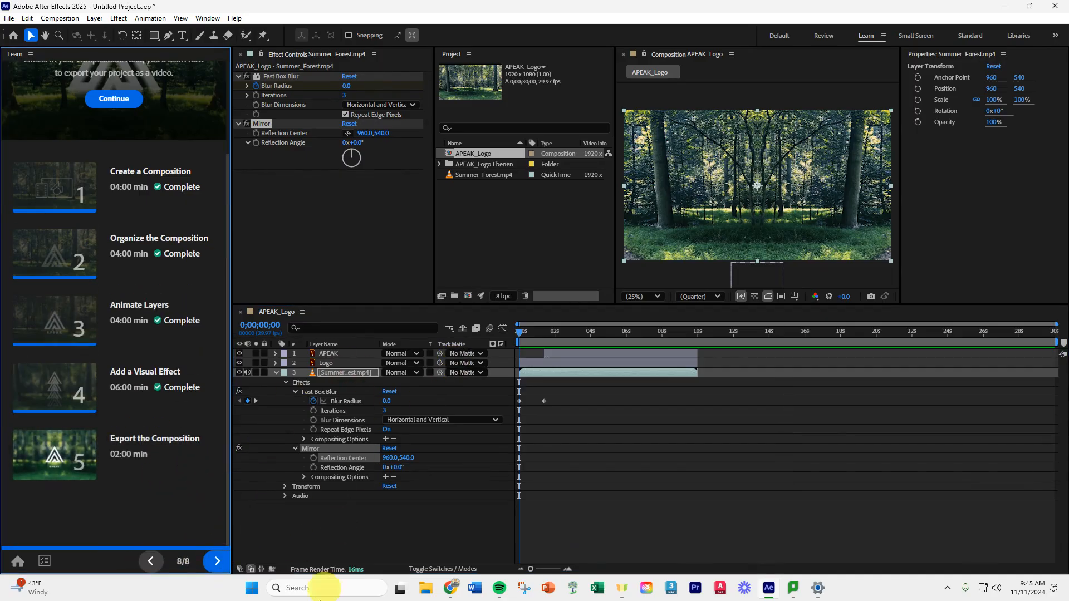